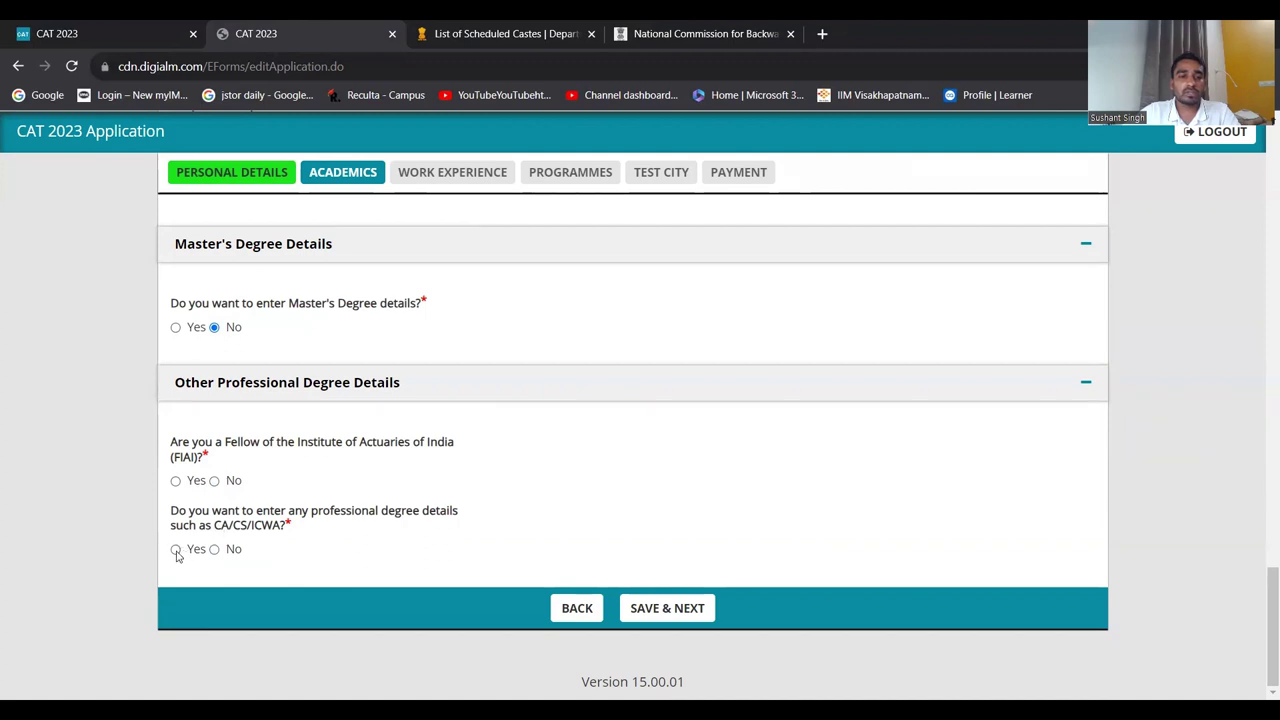
- Answer No to the FIAI fellowship and CA/CS/ICWA professional degree questions, and save the academics section
left_click(176, 550)
left_click(213, 550)
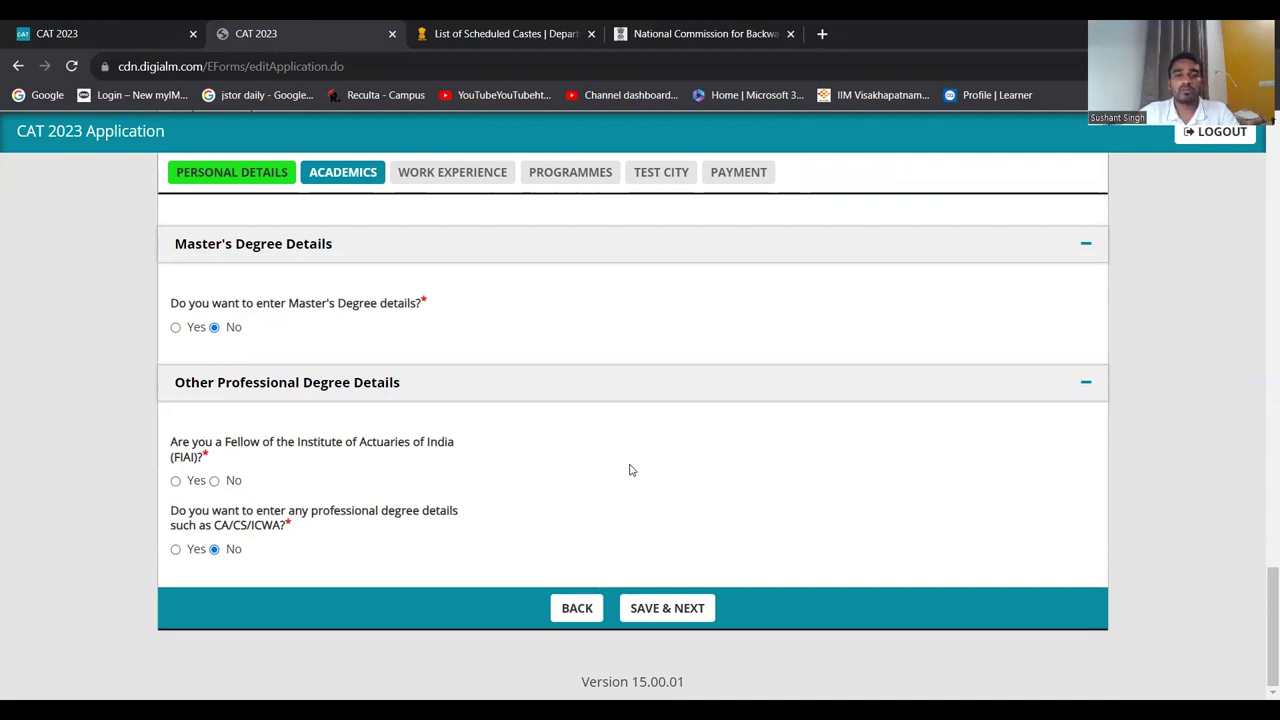
scroll(630, 470, "up", 3)
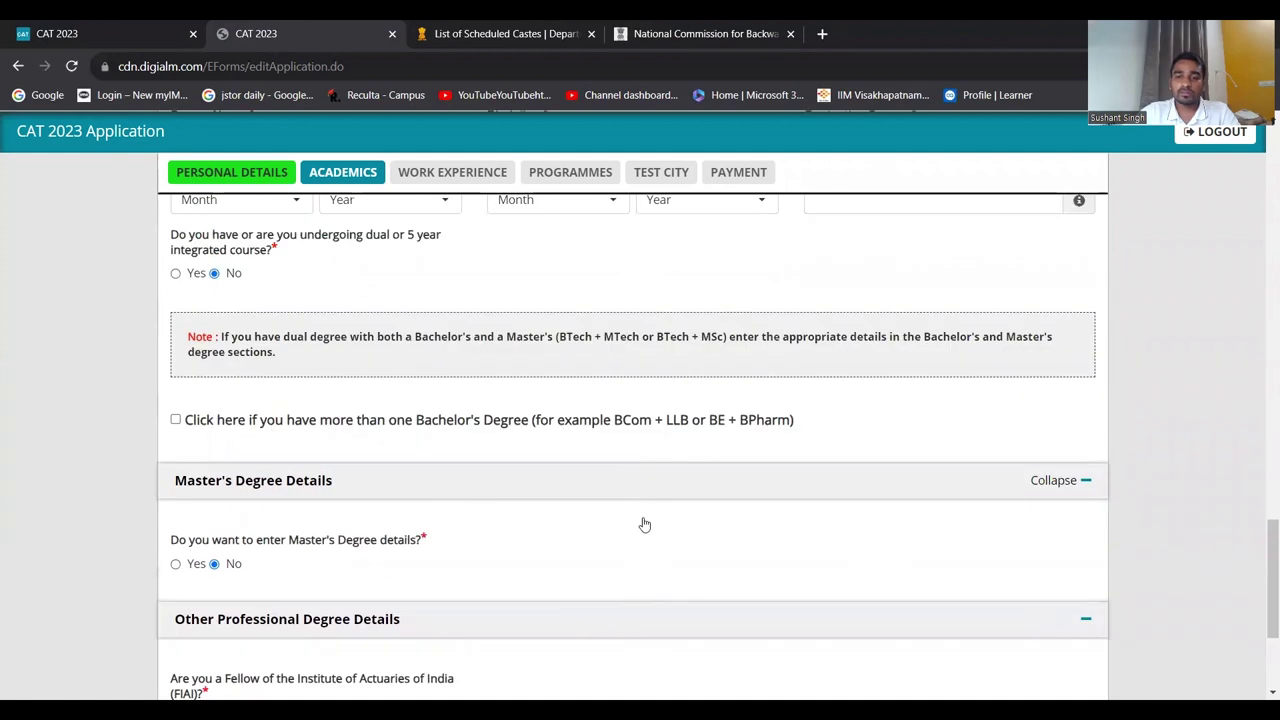
scroll(746, 540, "down", 3)
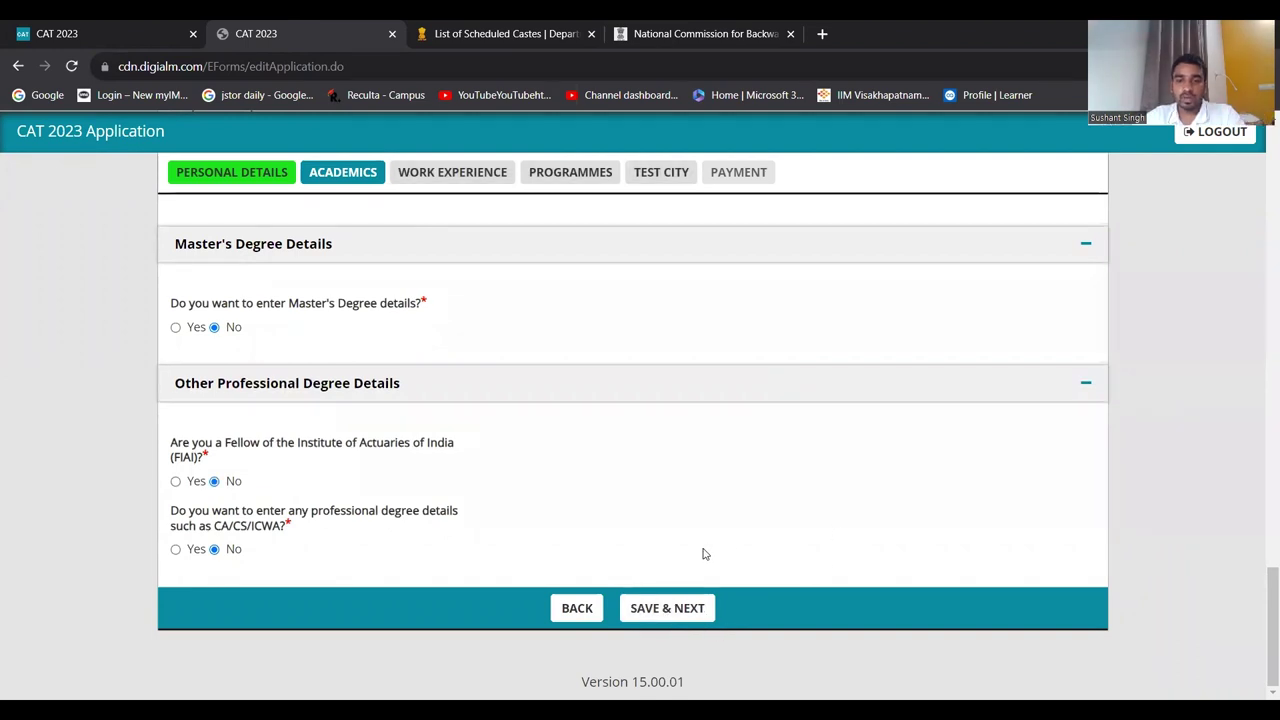
left_click(673, 612)
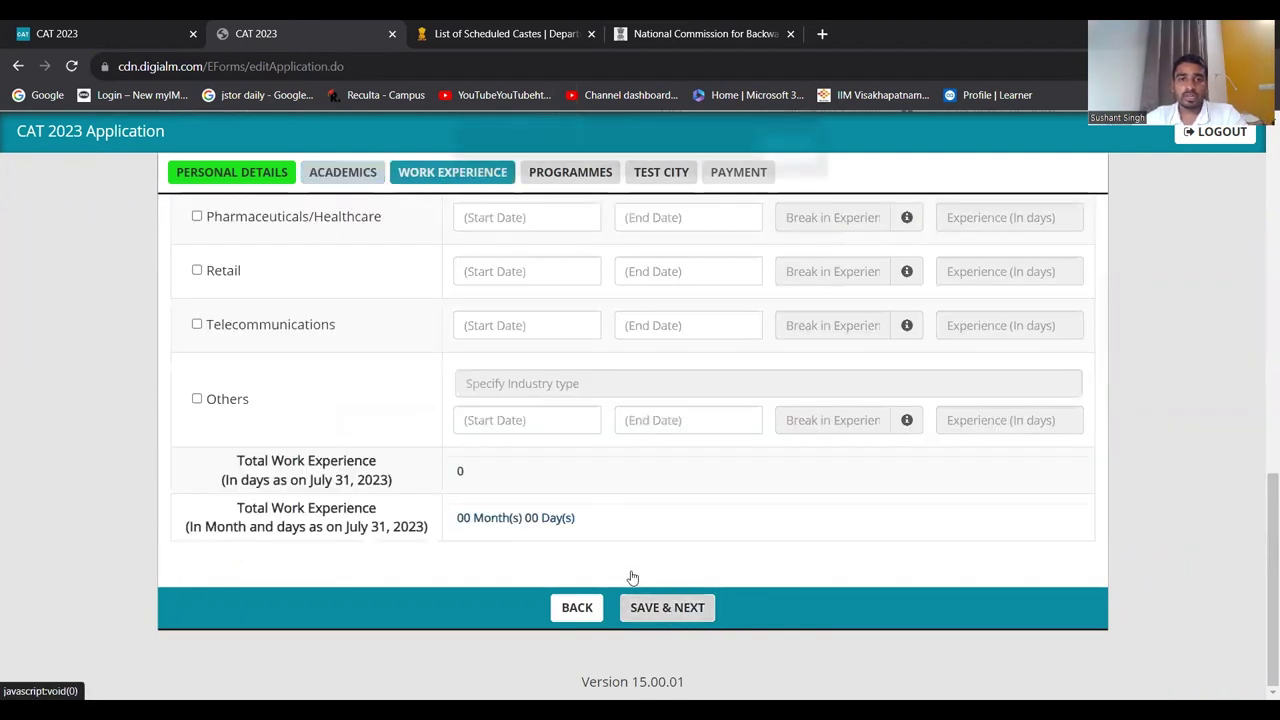
- Examine the work experience notes, the listed industry types and the cut-off date for counting experience
left_click(786, 161)
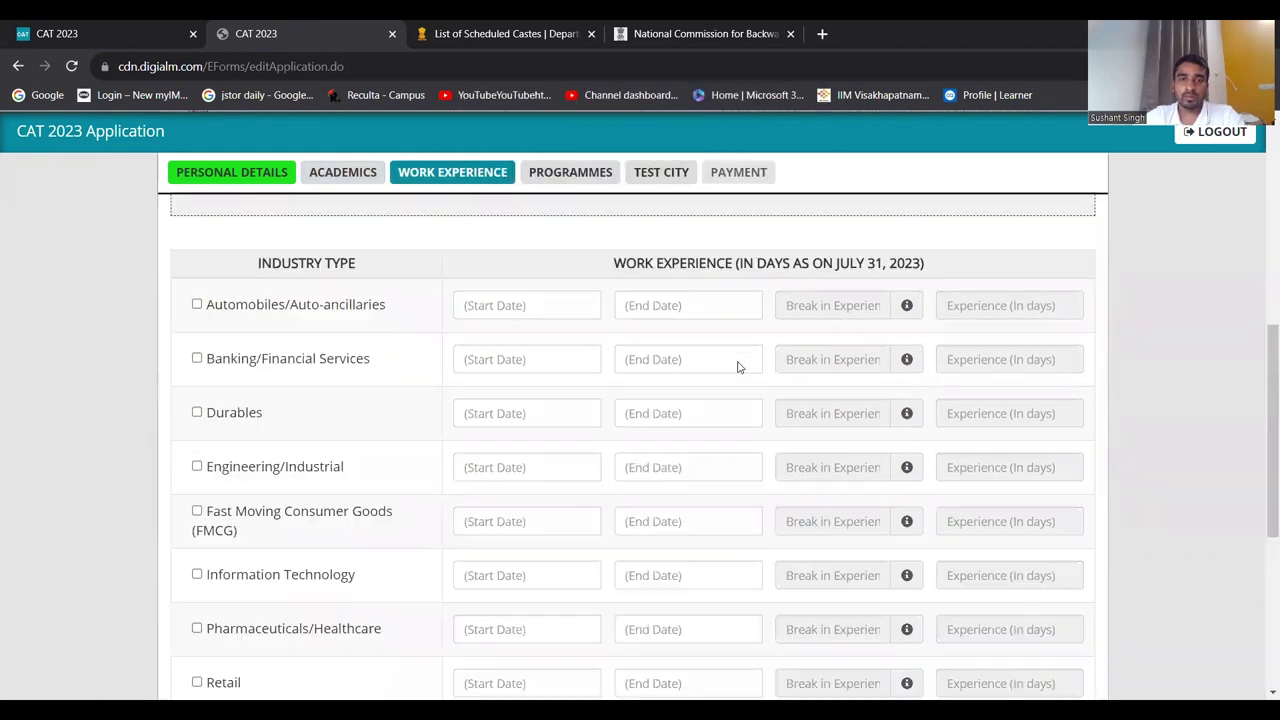
scroll(739, 369, "down", 1)
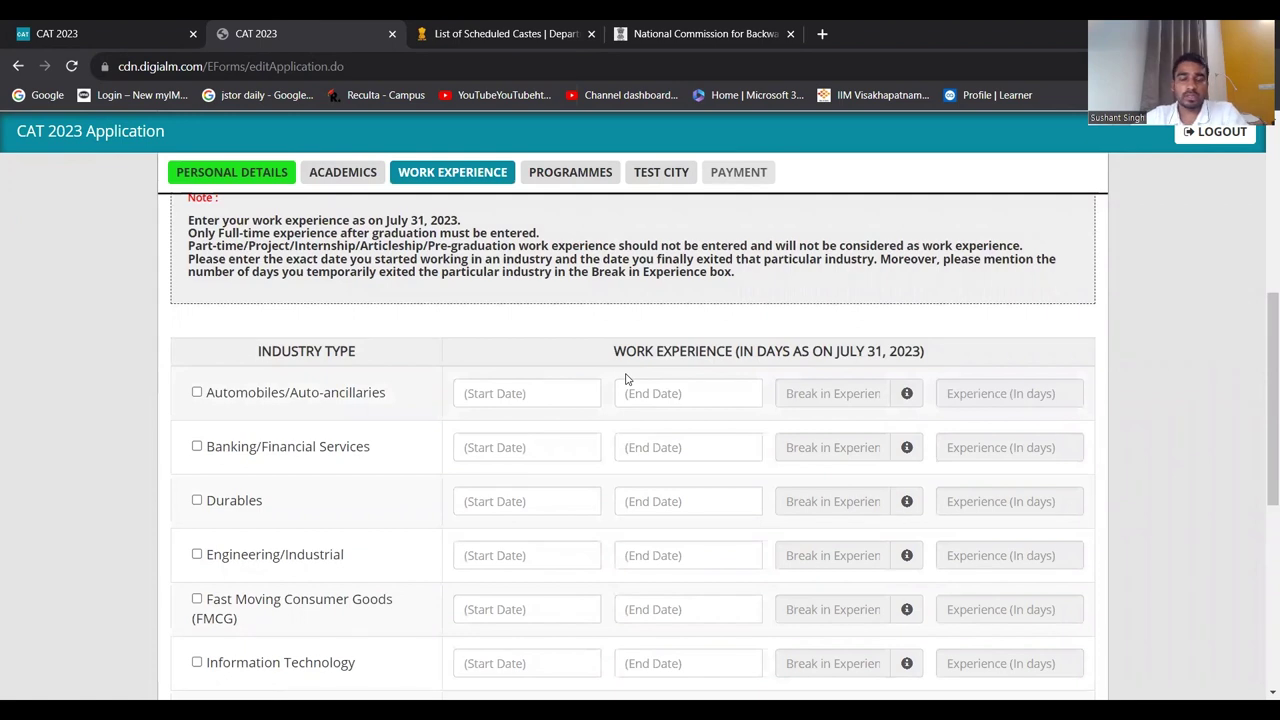
left_click_drag(368, 357, 256, 358)
left_click_drag(612, 359, 726, 352)
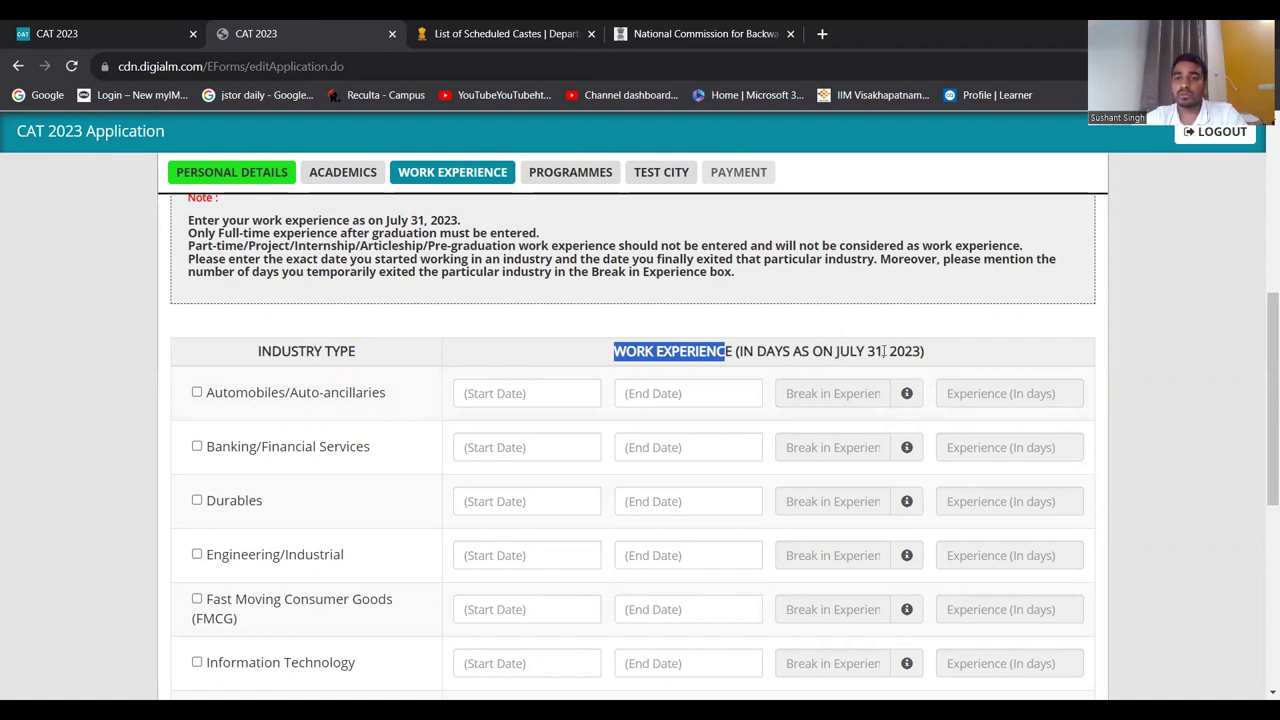
left_click_drag(879, 351, 924, 351)
left_click(950, 342)
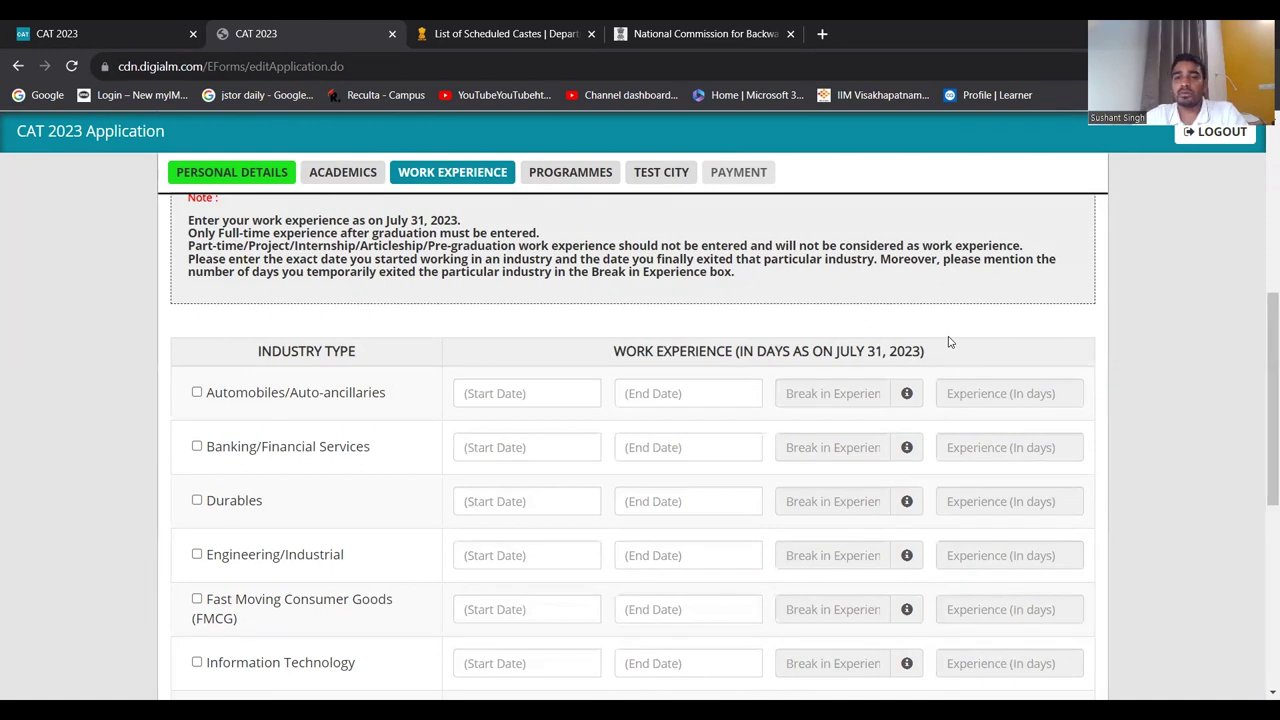
scroll(950, 342, "down", 1)
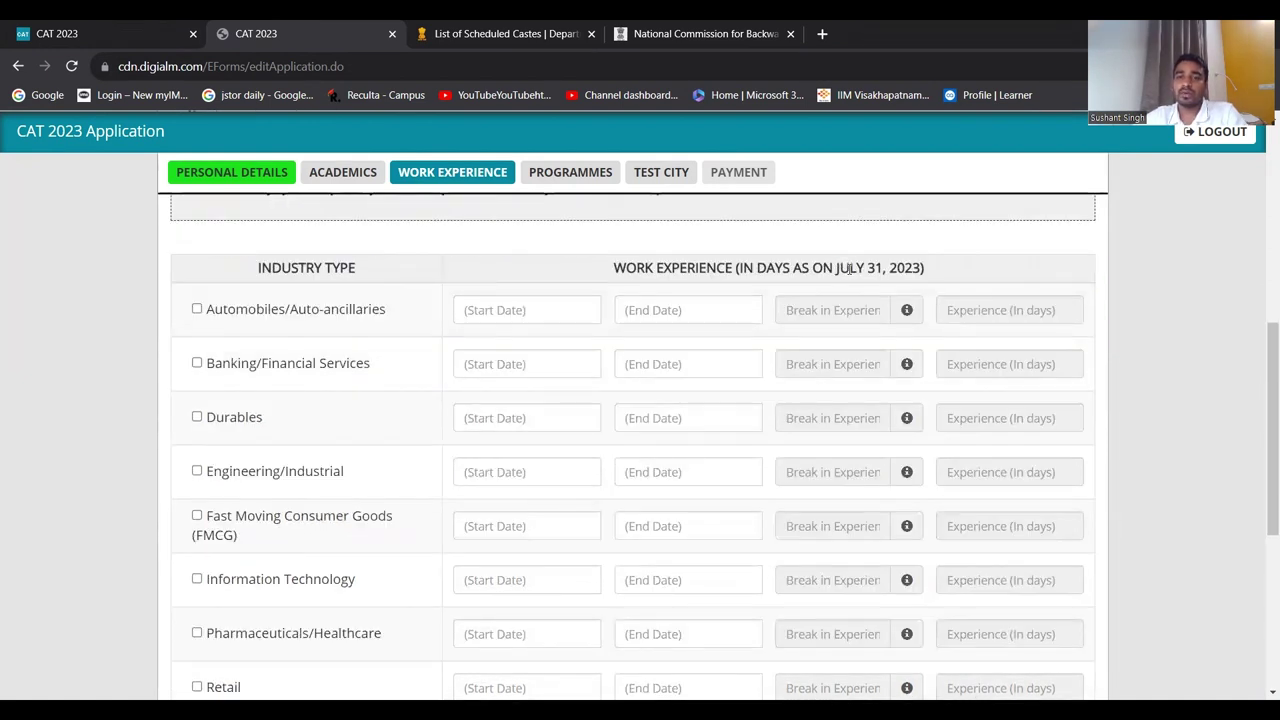
left_click_drag(836, 268, 886, 268)
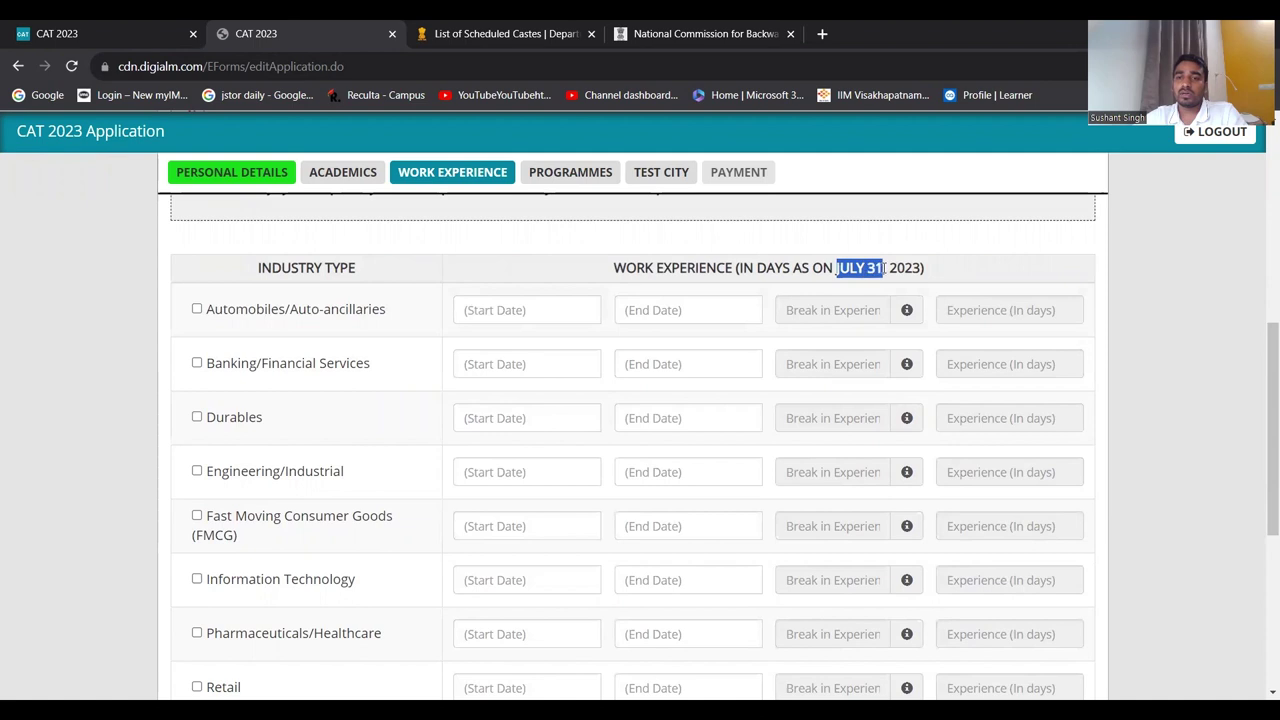
left_click(948, 241)
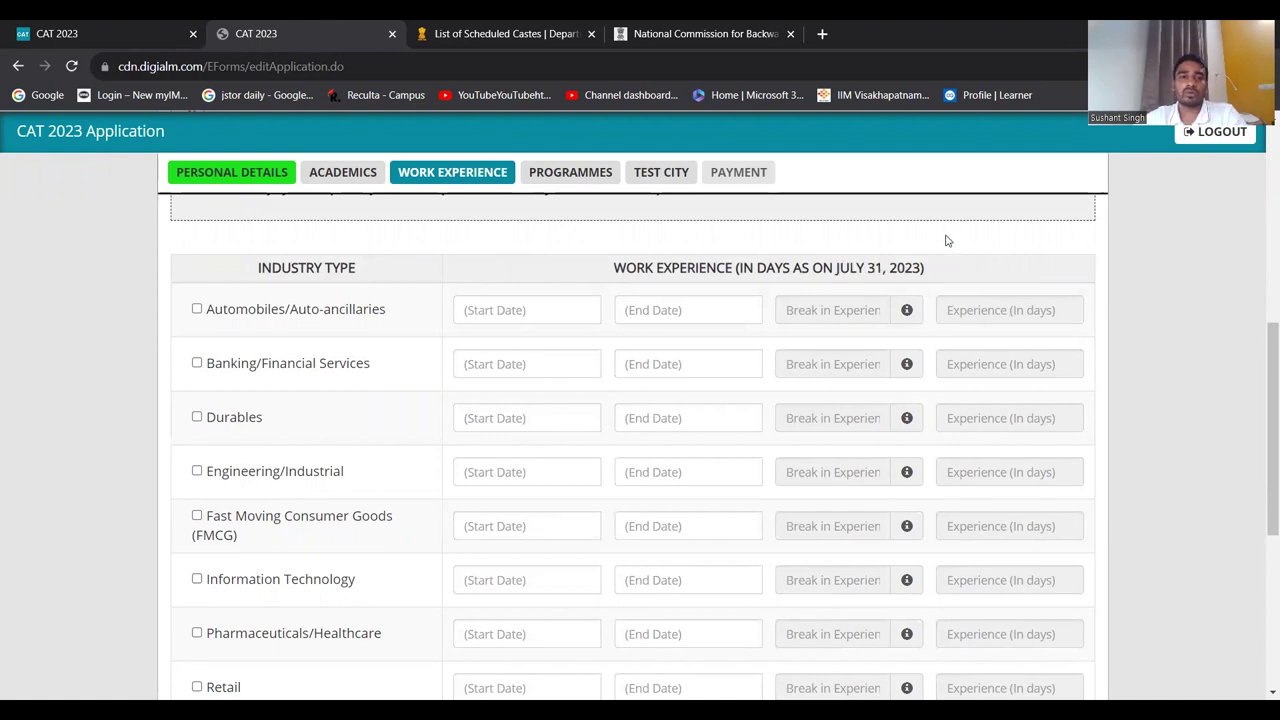
scroll(392, 325, "down", 1)
scroll(392, 327, "down", 2)
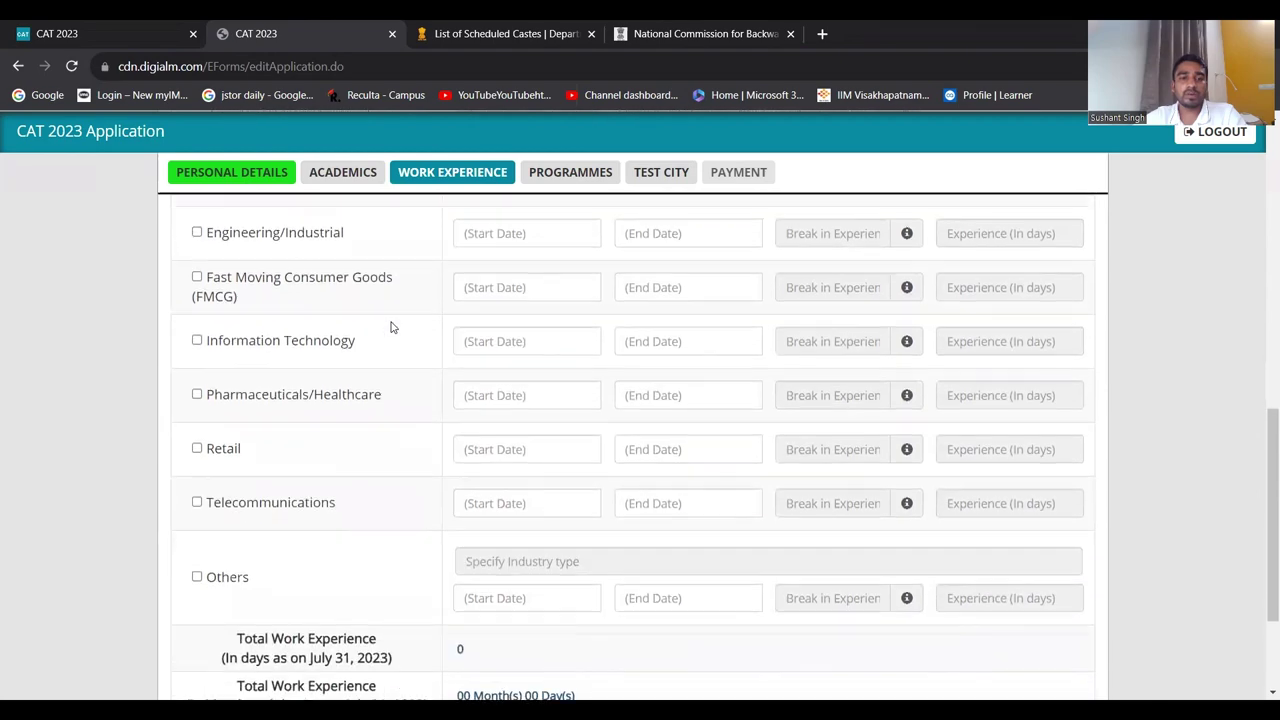
scroll(392, 327, "up", 3)
scroll(392, 327, "down", 3)
scroll(392, 327, "down", 2)
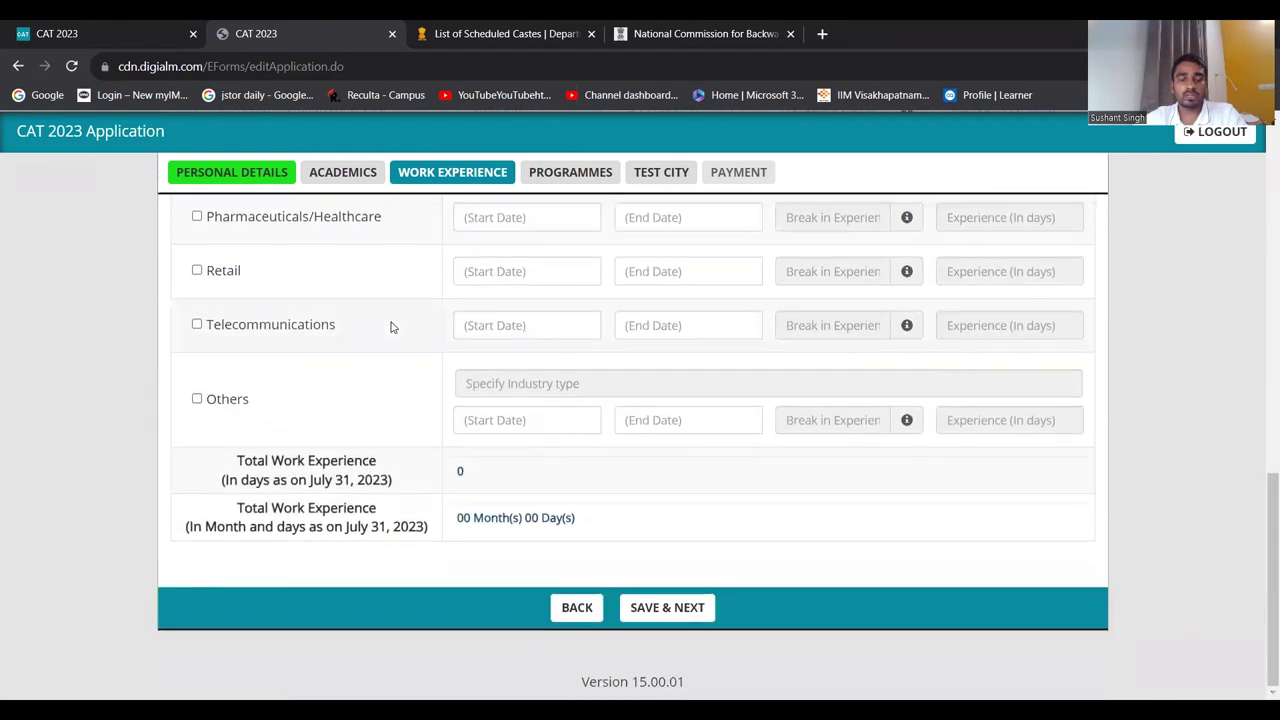
- Enable the Others industry row and check its industry type, start date and end date fields
left_click(196, 400)
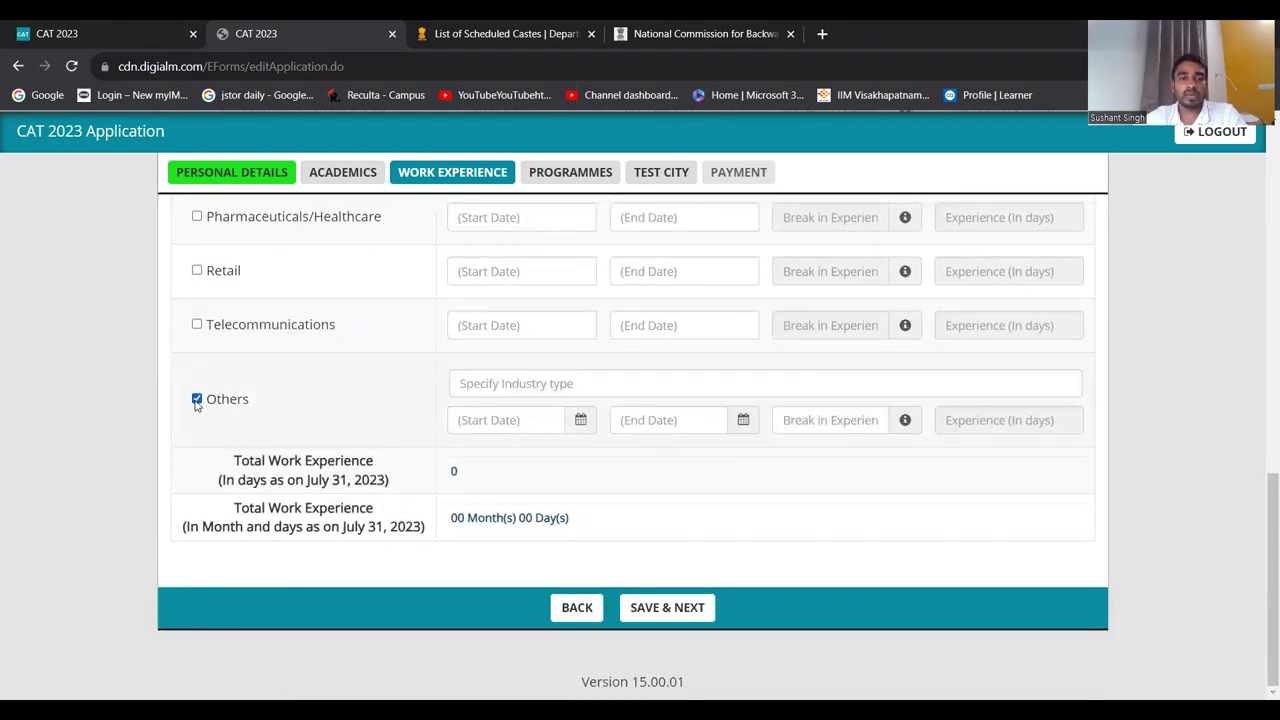
left_click(579, 384)
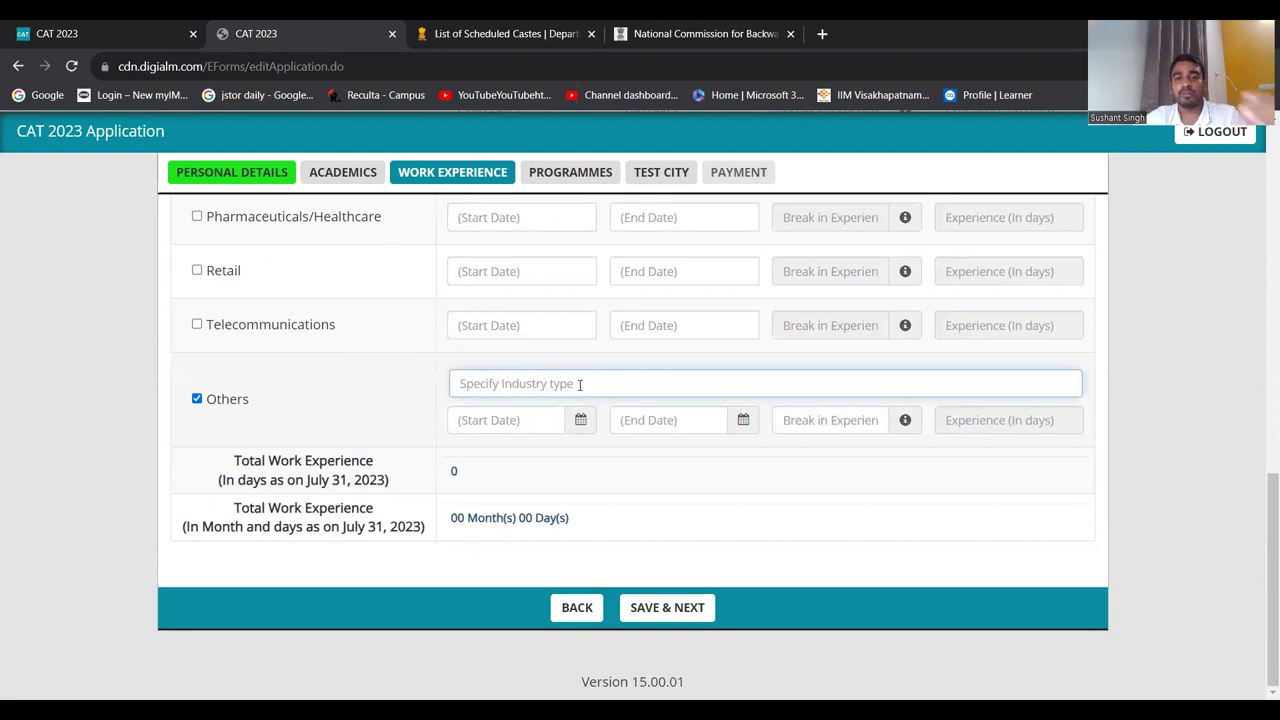
left_click(514, 419)
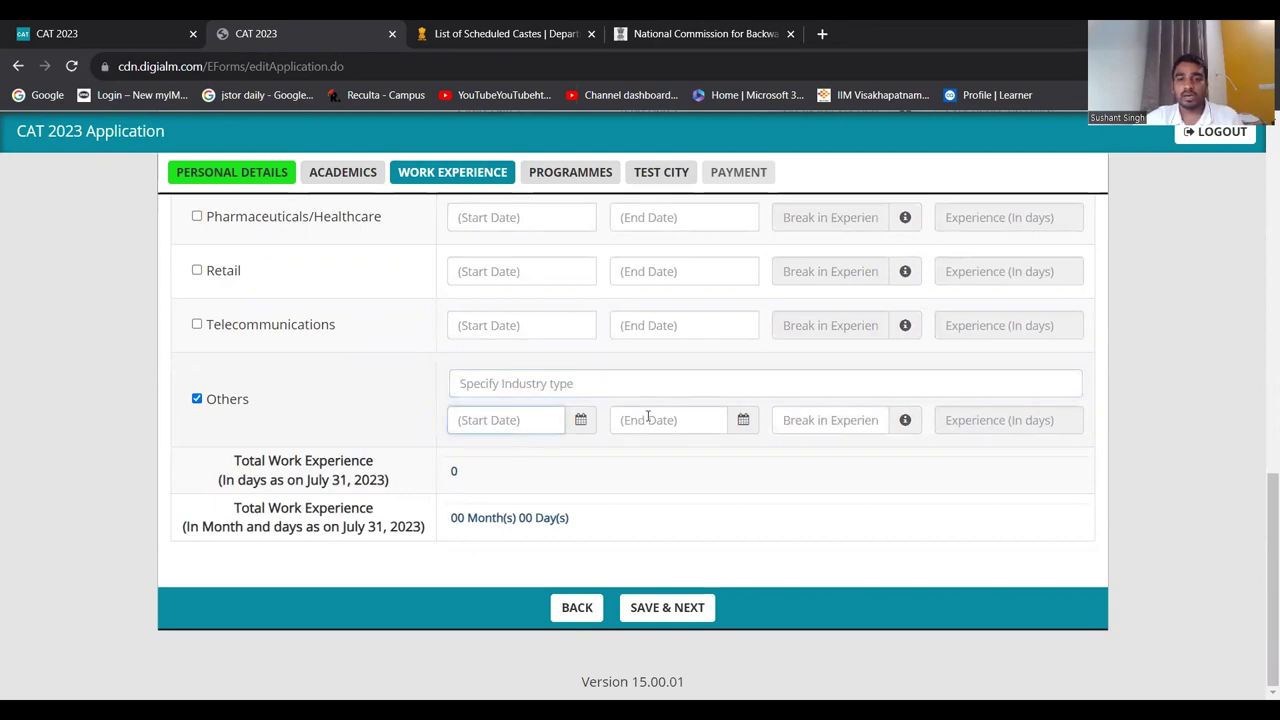
left_click(646, 419)
- Review the break and experience-in-days columns against the cut-off date in the work experience table
scroll(723, 420, "up", 5)
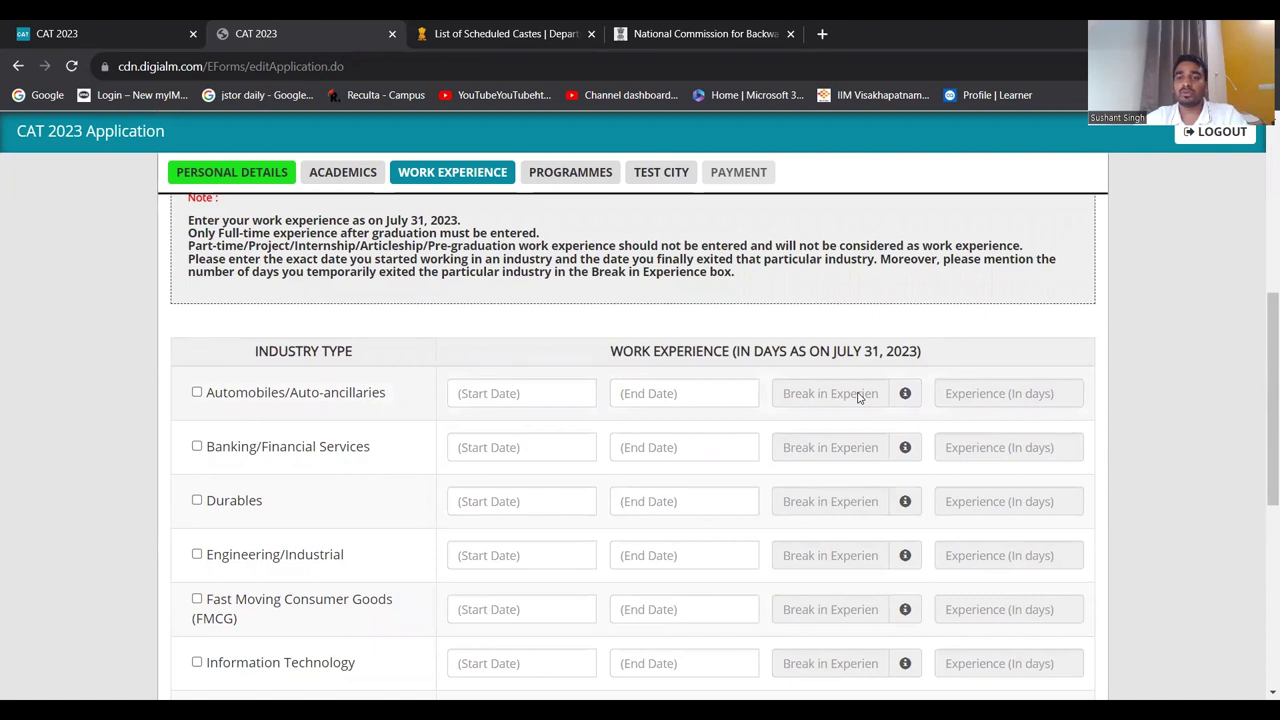
scroll(857, 394, "down", 1)
scroll(900, 395, "up", 1)
left_click_drag(1052, 395, 1013, 398)
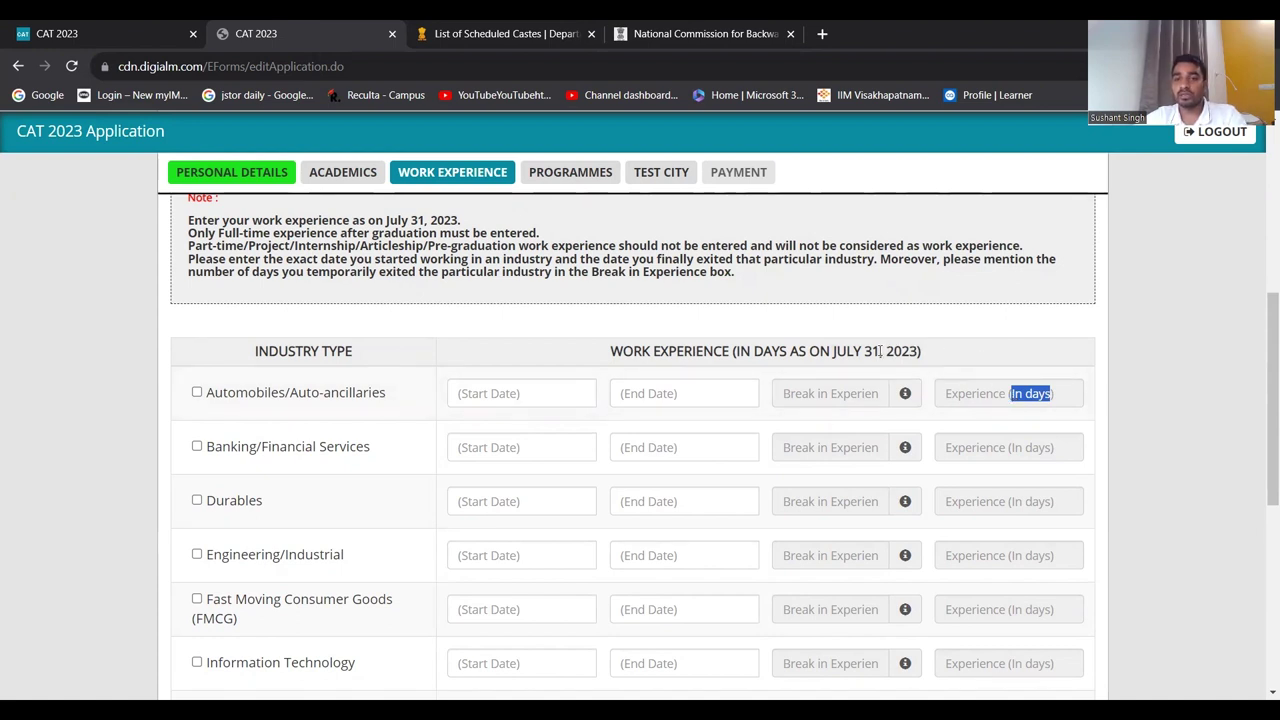
left_click_drag(880, 351, 847, 352)
left_click_drag(1044, 397, 1018, 398)
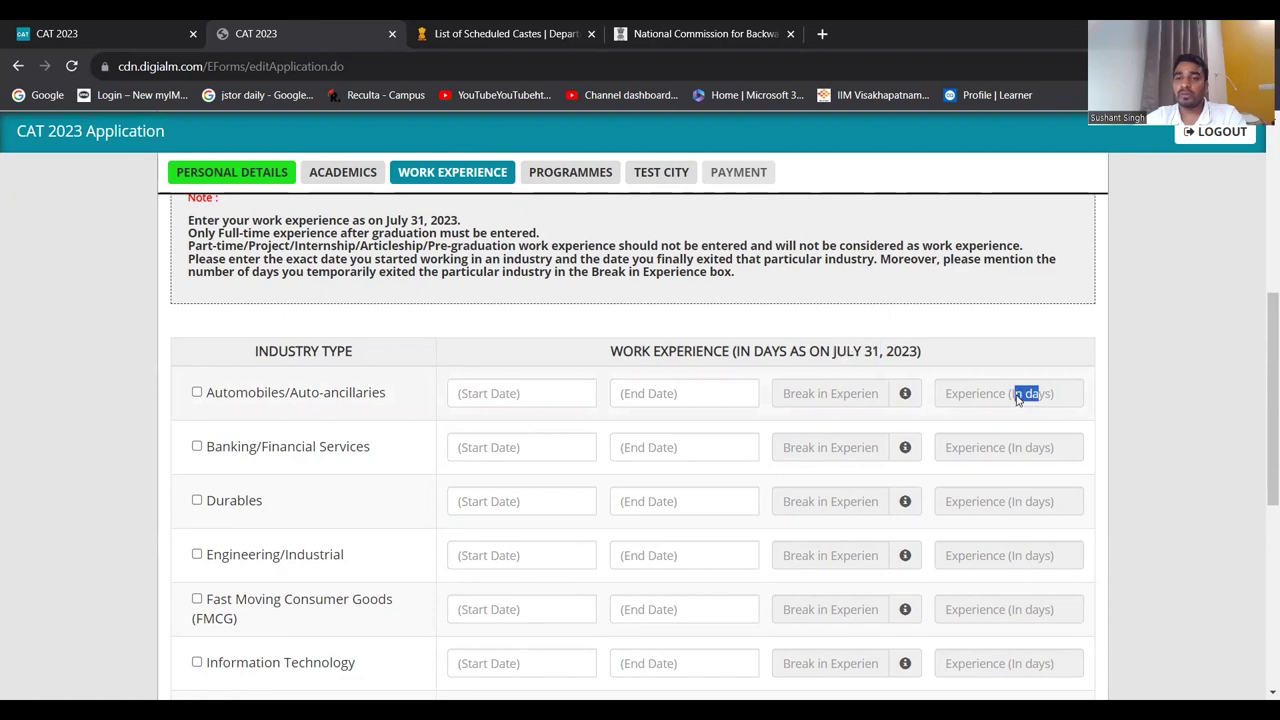
- Deselect the Others industry and save the work experience section without any entries
scroll(1018, 398, "down", 5)
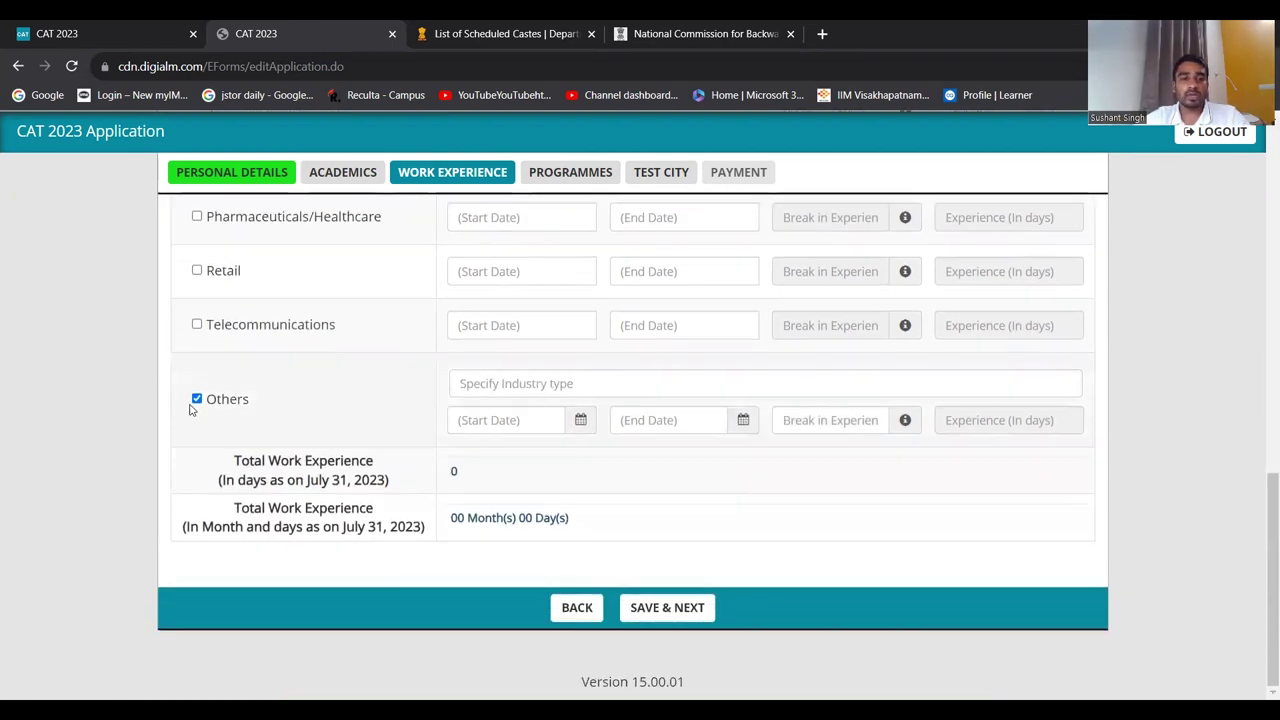
left_click(196, 399)
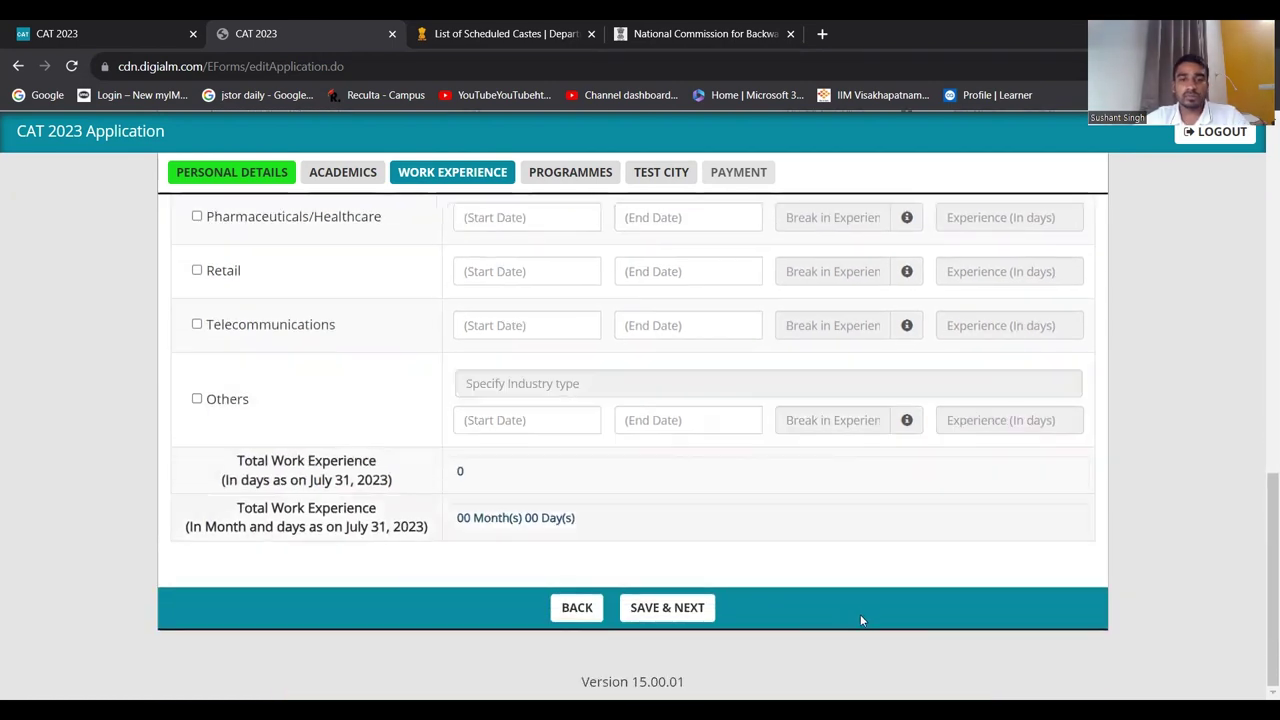
left_click(678, 612)
- Look through the list of IIM programmes and their chosen interview cities
scroll(678, 610, "up", 10)
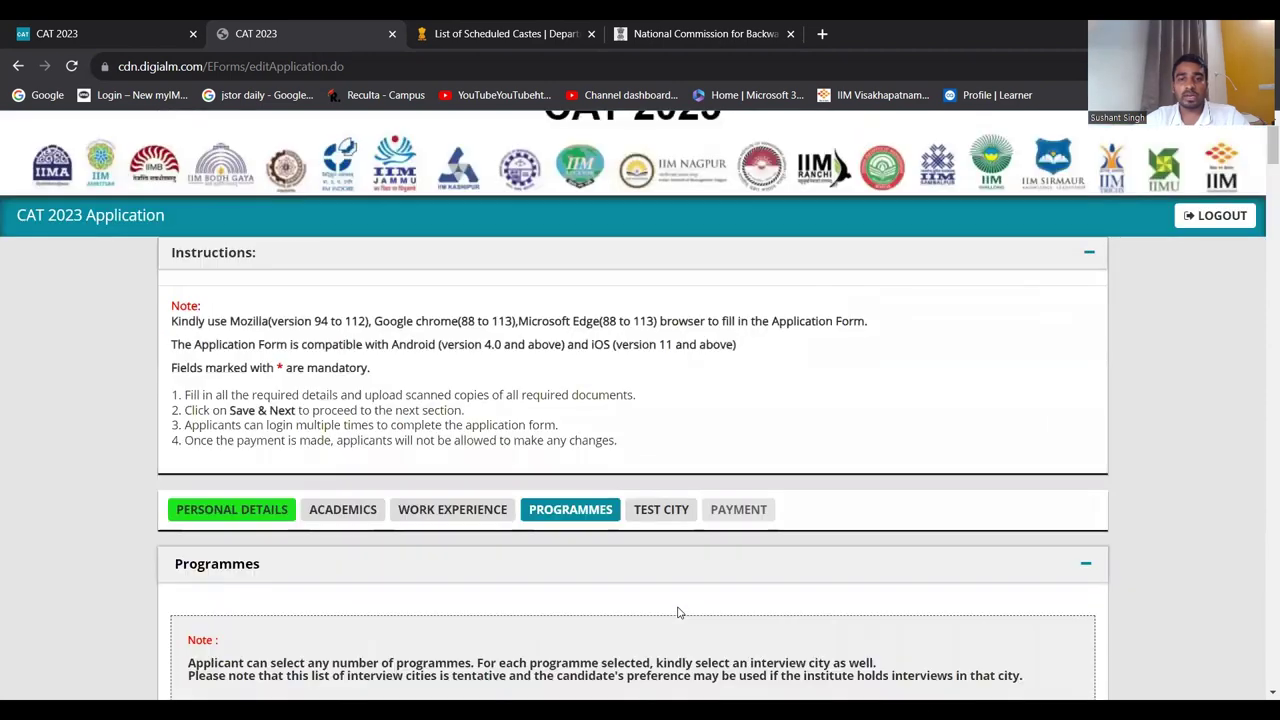
scroll(656, 595, "down", 2)
scroll(560, 567, "down", 1)
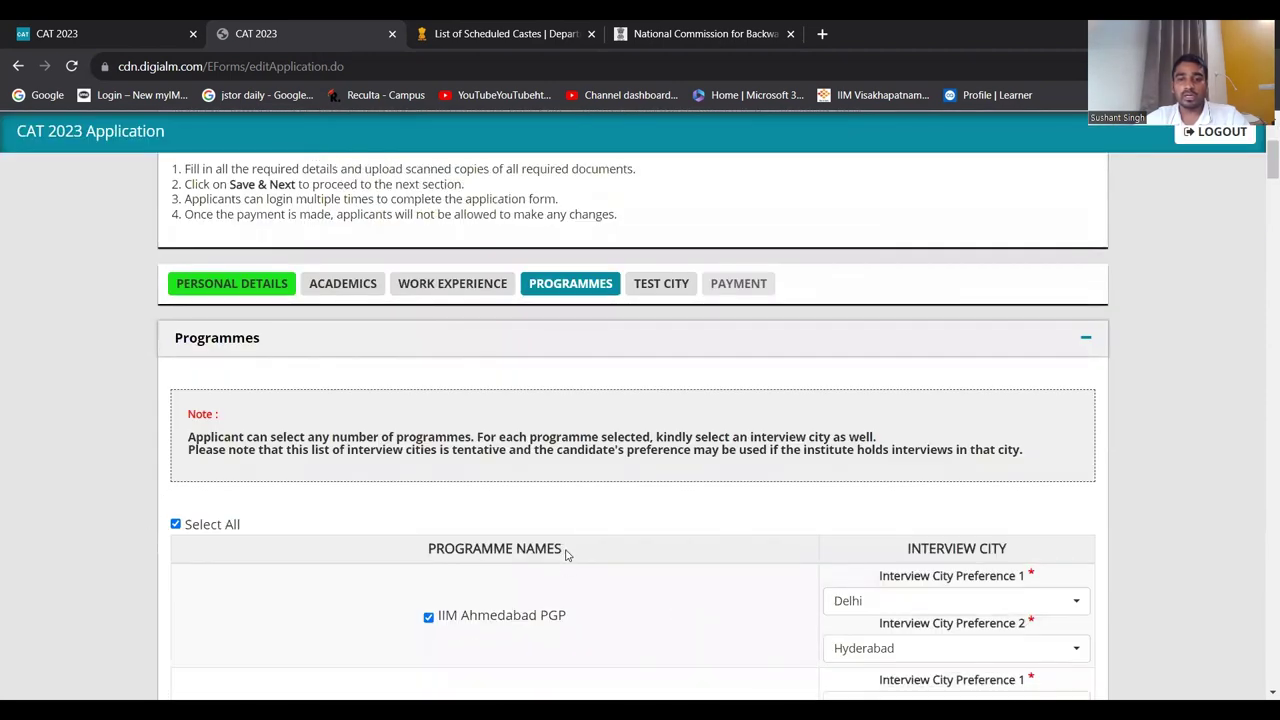
scroll(856, 520, "down", 4)
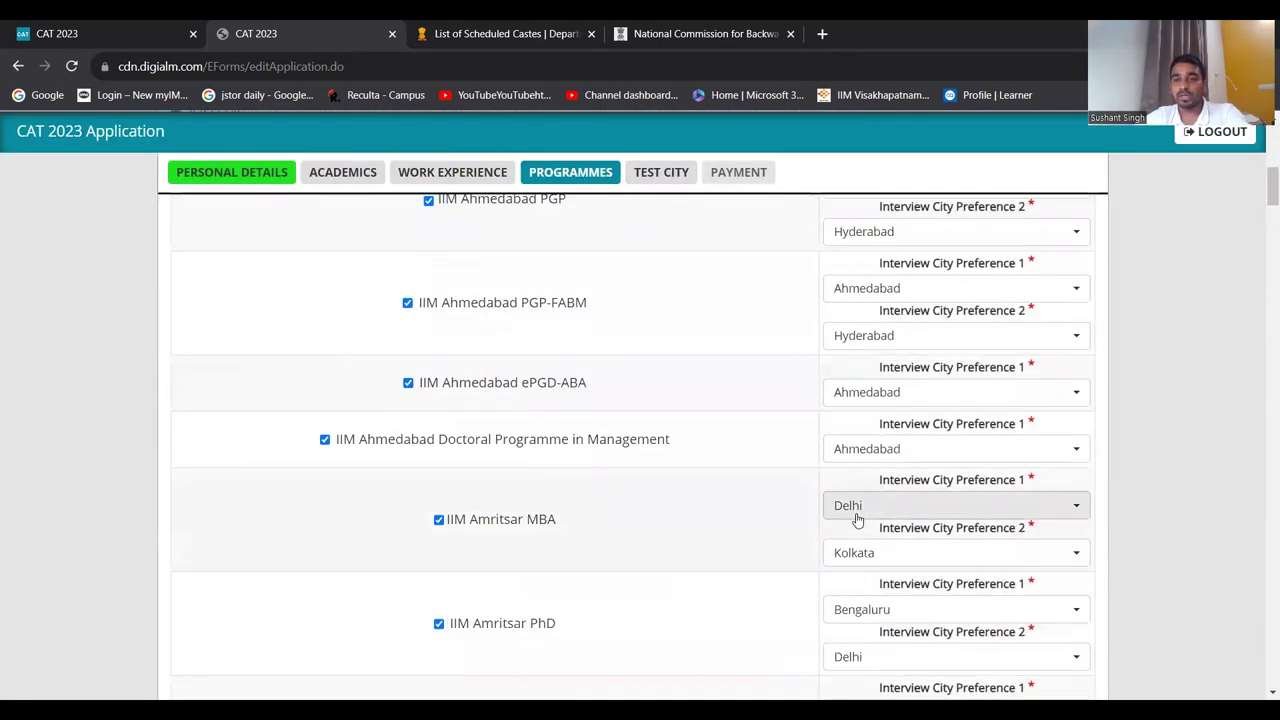
scroll(857, 519, "down", 15)
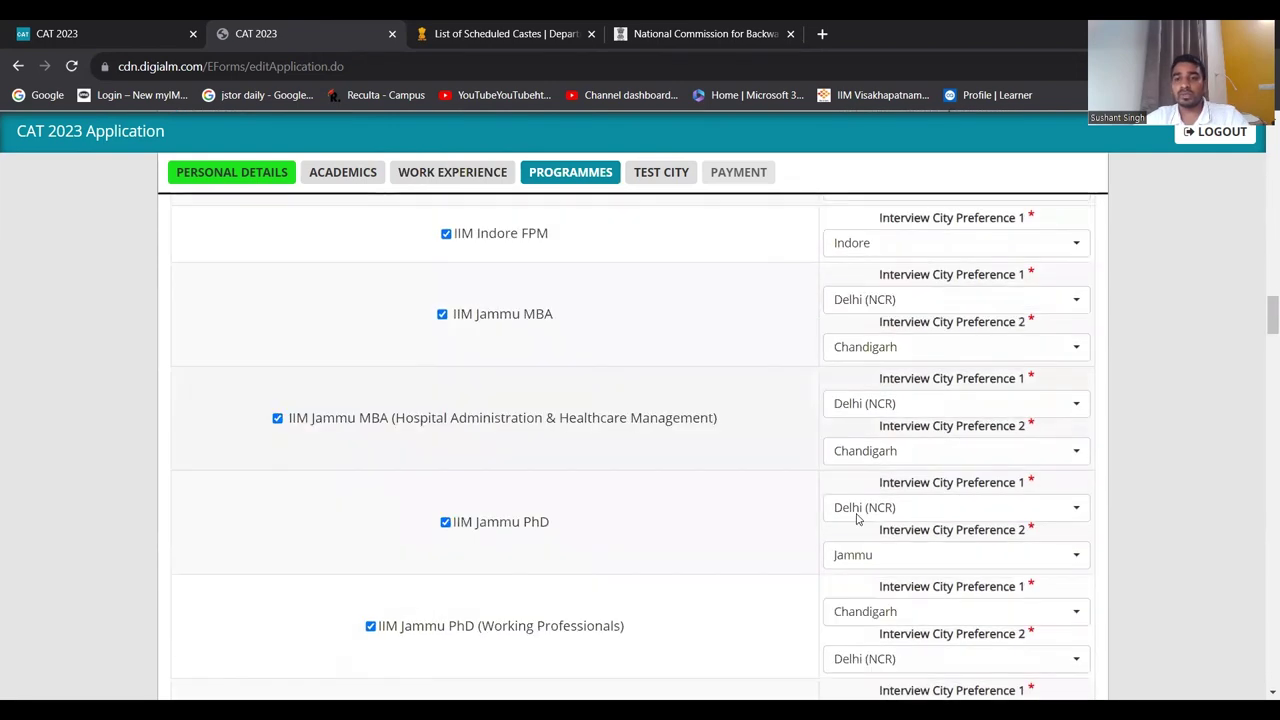
scroll(857, 519, "down", 15)
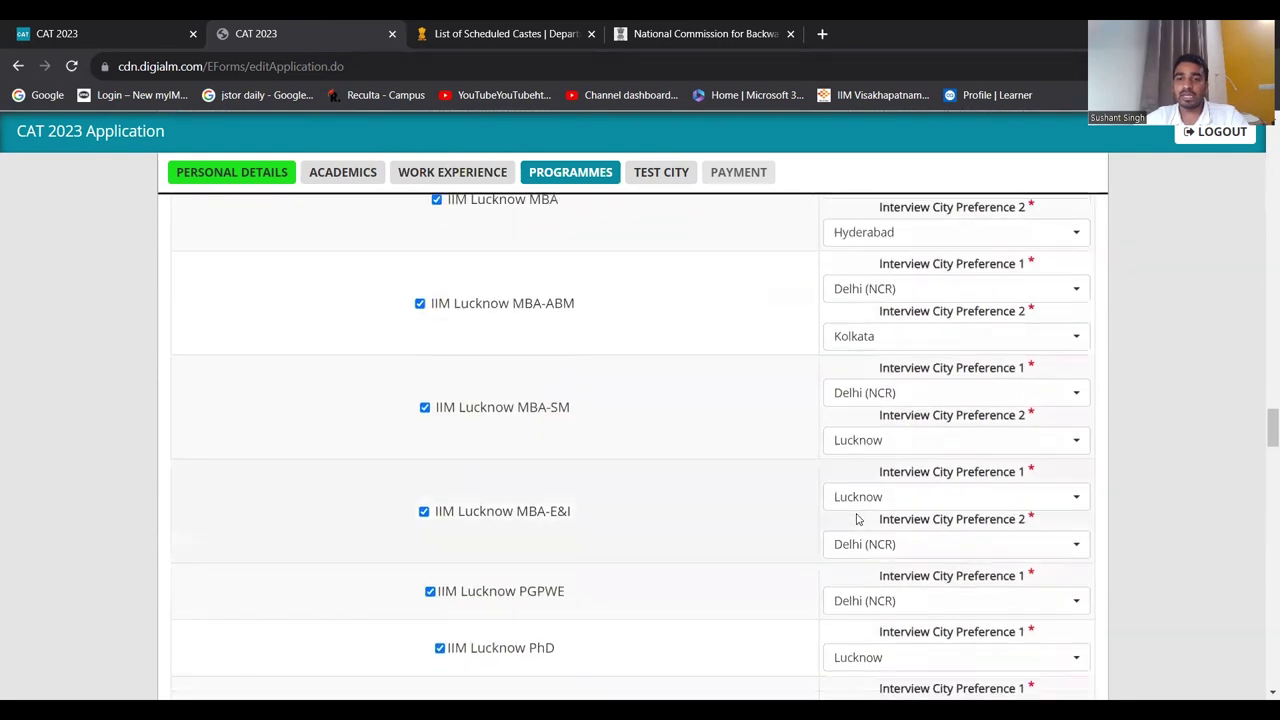
scroll(857, 519, "up", 20)
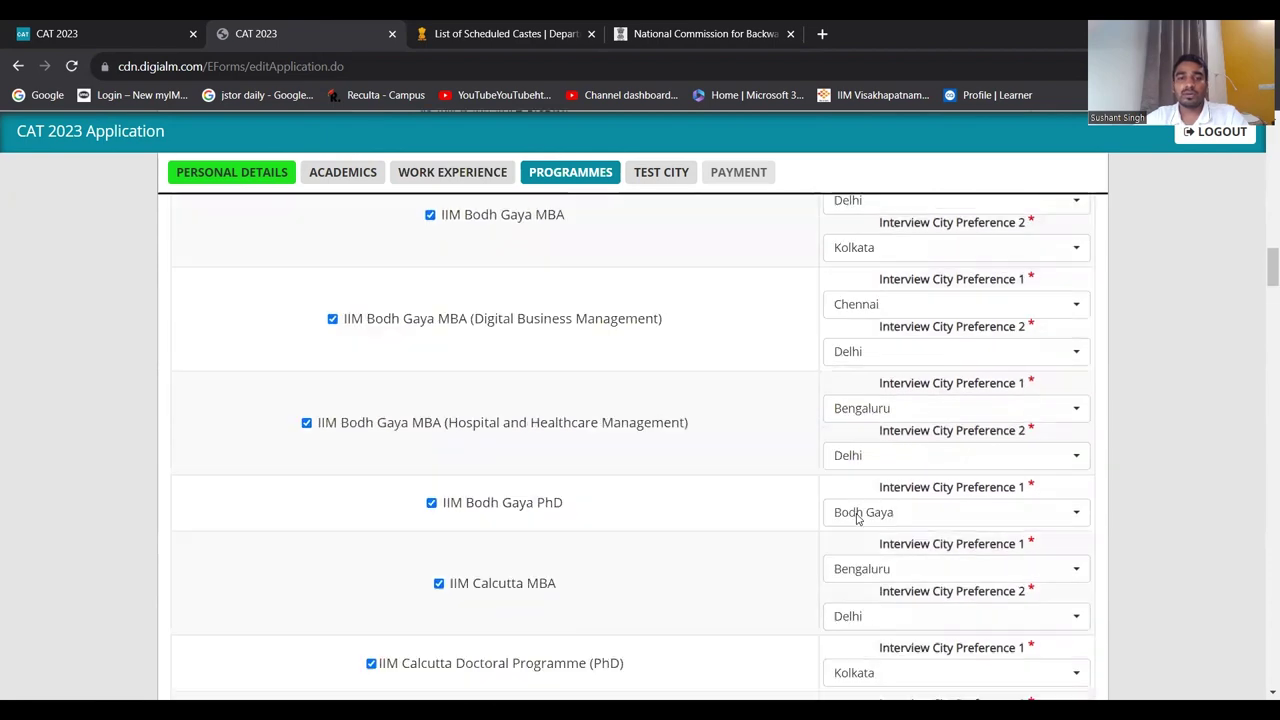
scroll(857, 519, "up", 20)
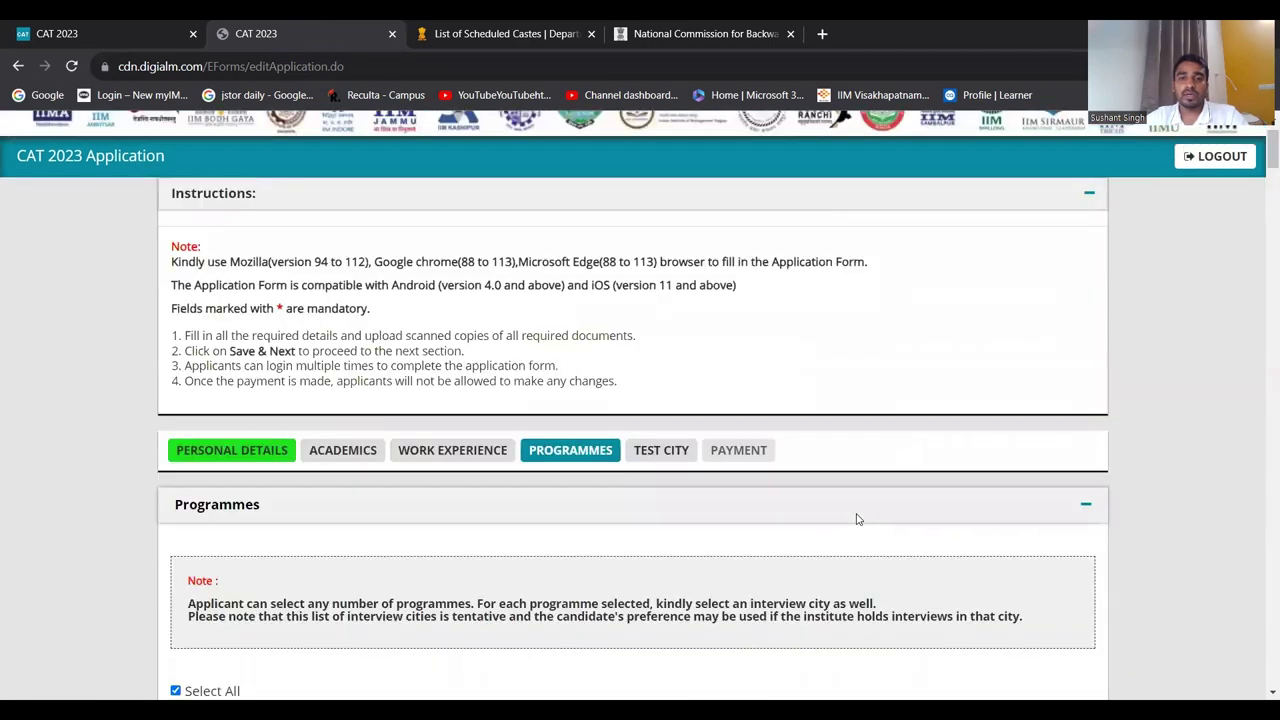
scroll(857, 519, "down", 3)
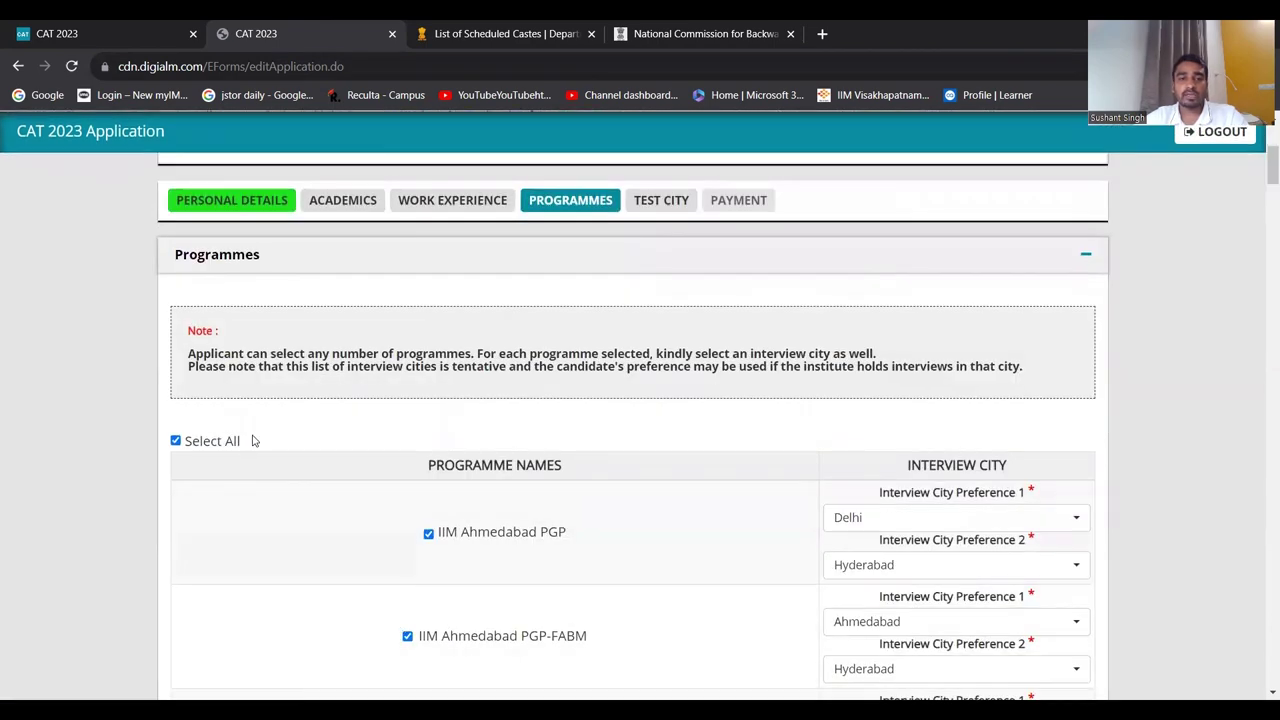
- Examine the Select All option and the first and second interview city preferences for the IIM Ahmedabad and IIM Amritsar programmes
left_click_drag(253, 441, 172, 442)
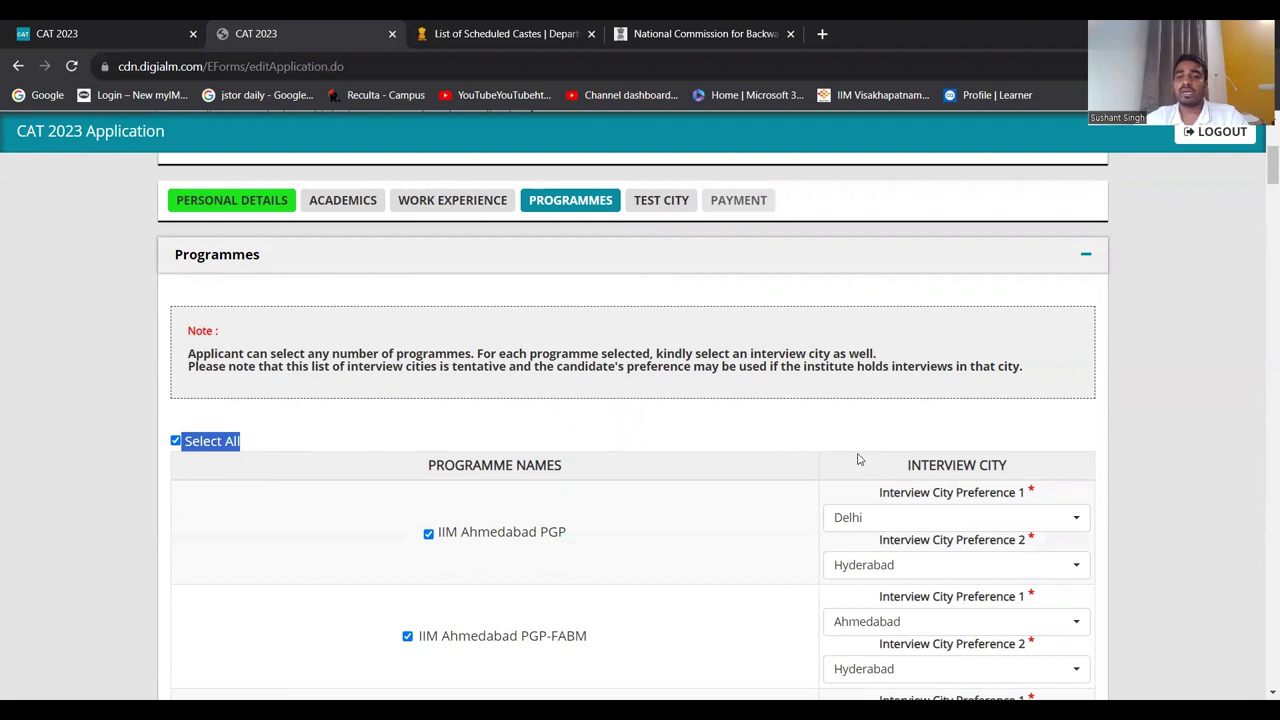
scroll(963, 455, "down", 1)
left_click_drag(1018, 382, 893, 381)
double_click(1022, 410)
left_click_drag(962, 416, 880, 416)
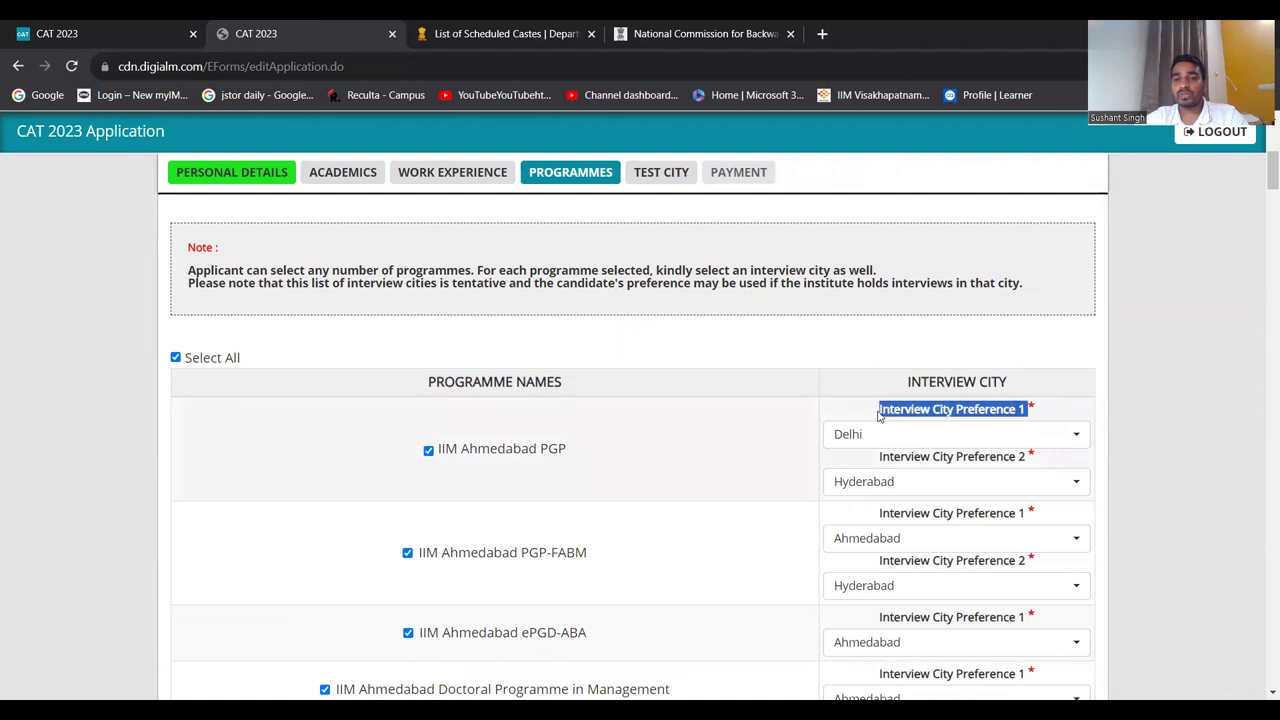
left_click_drag(1040, 460, 878, 460)
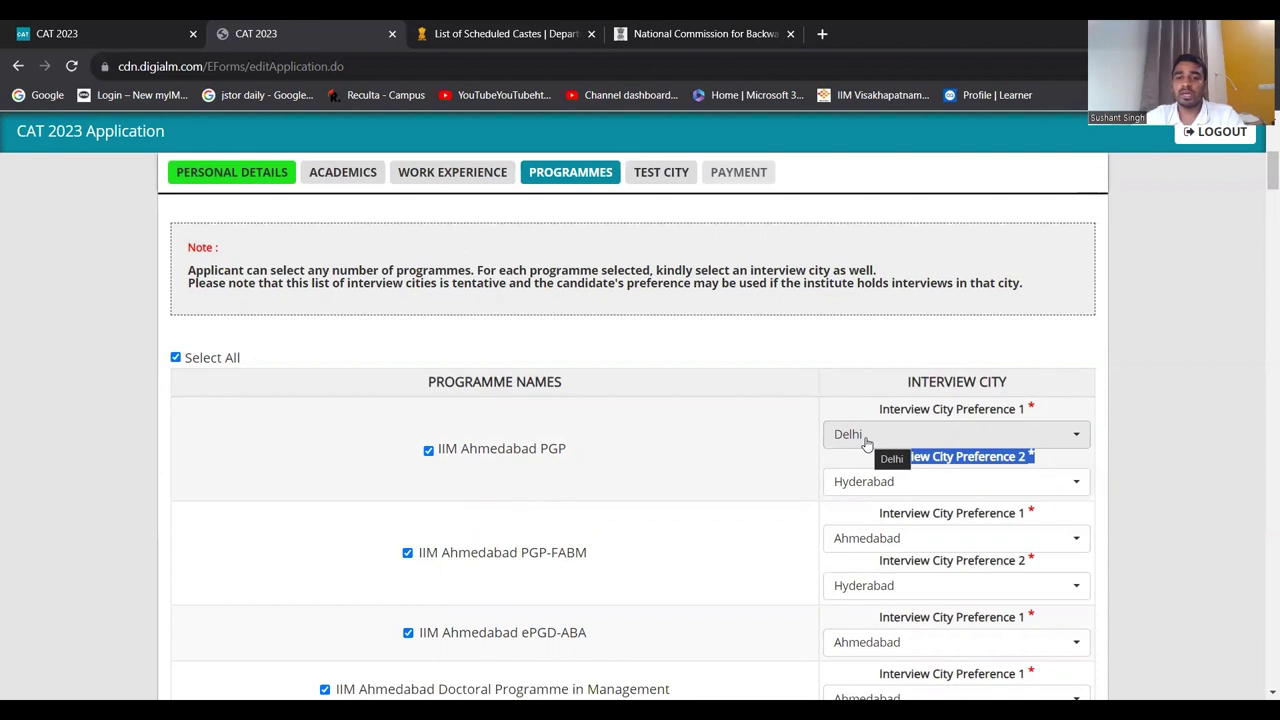
scroll(866, 443, "down", 4)
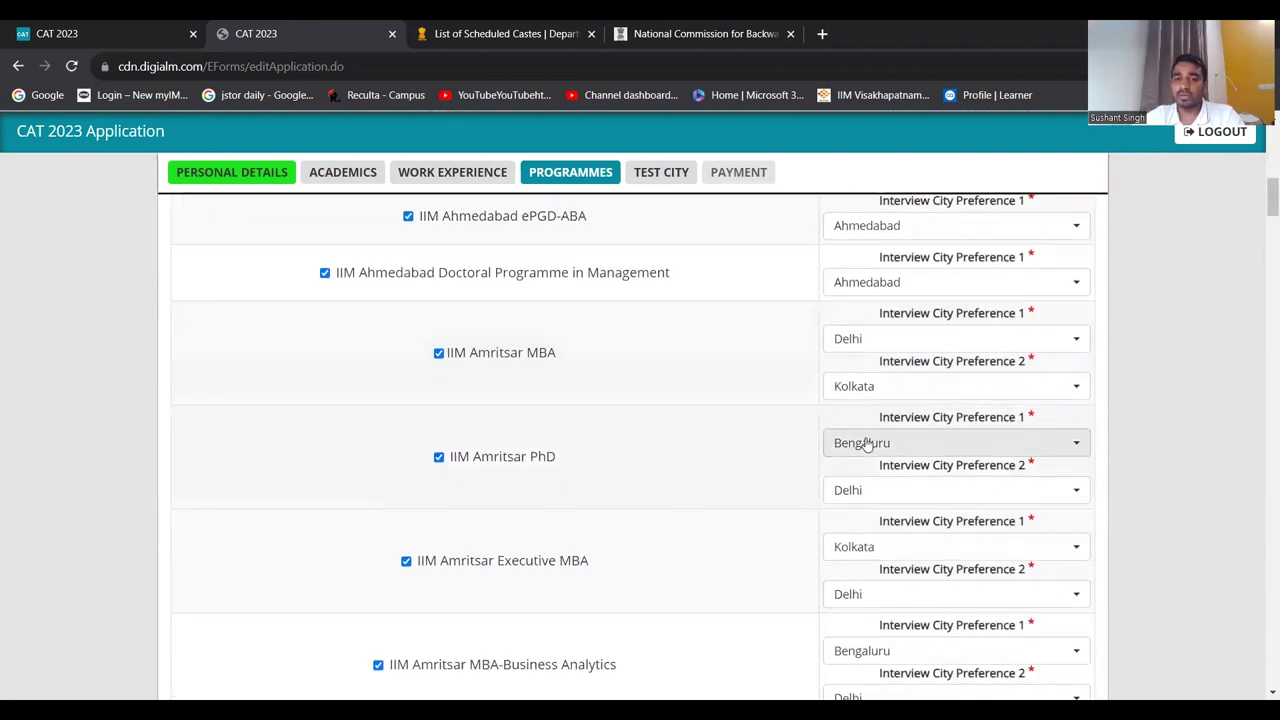
scroll(866, 443, "down", 2)
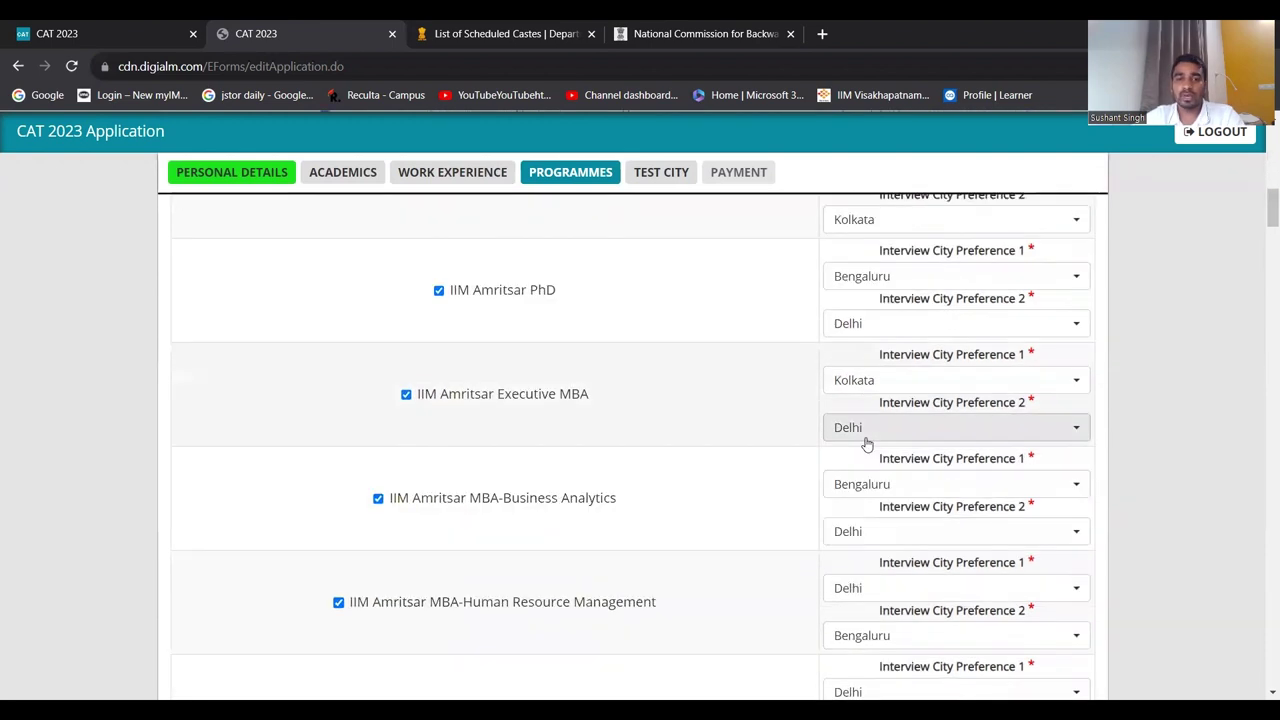
scroll(866, 443, "up", 5)
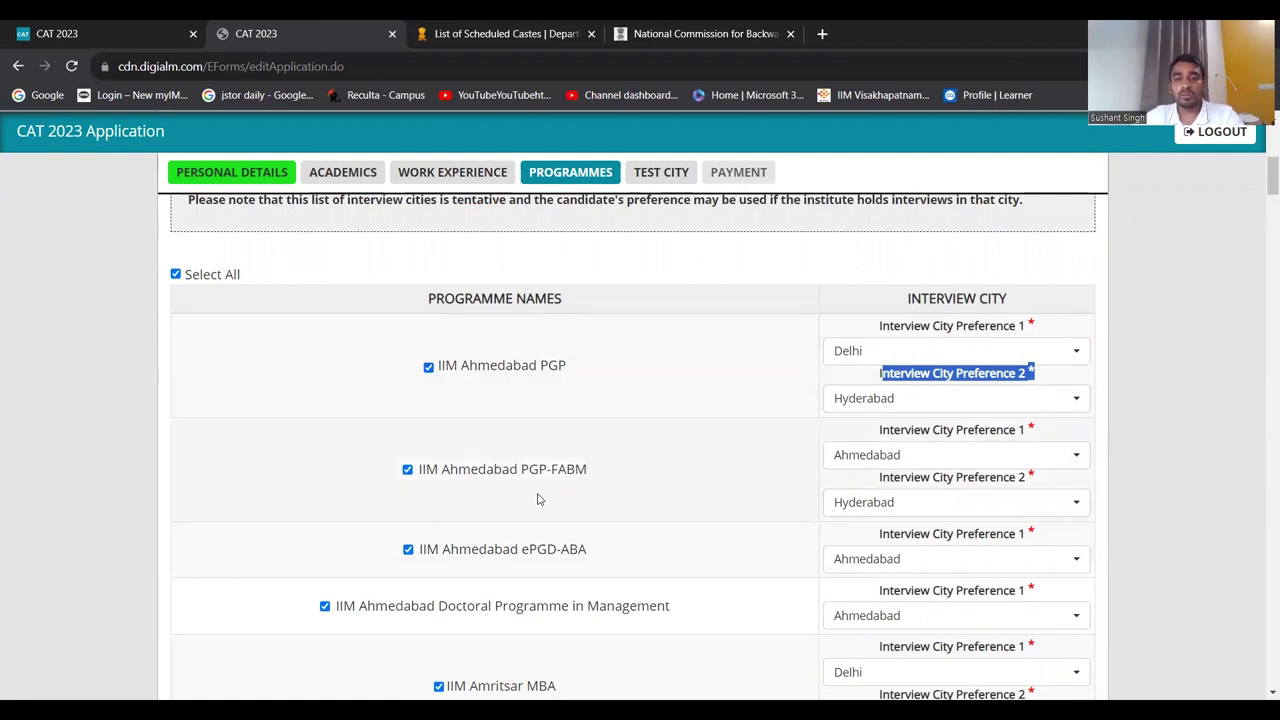
- Deselect the IIM Ahmedabad PGP-FABM programme and select it again
left_click(407, 470)
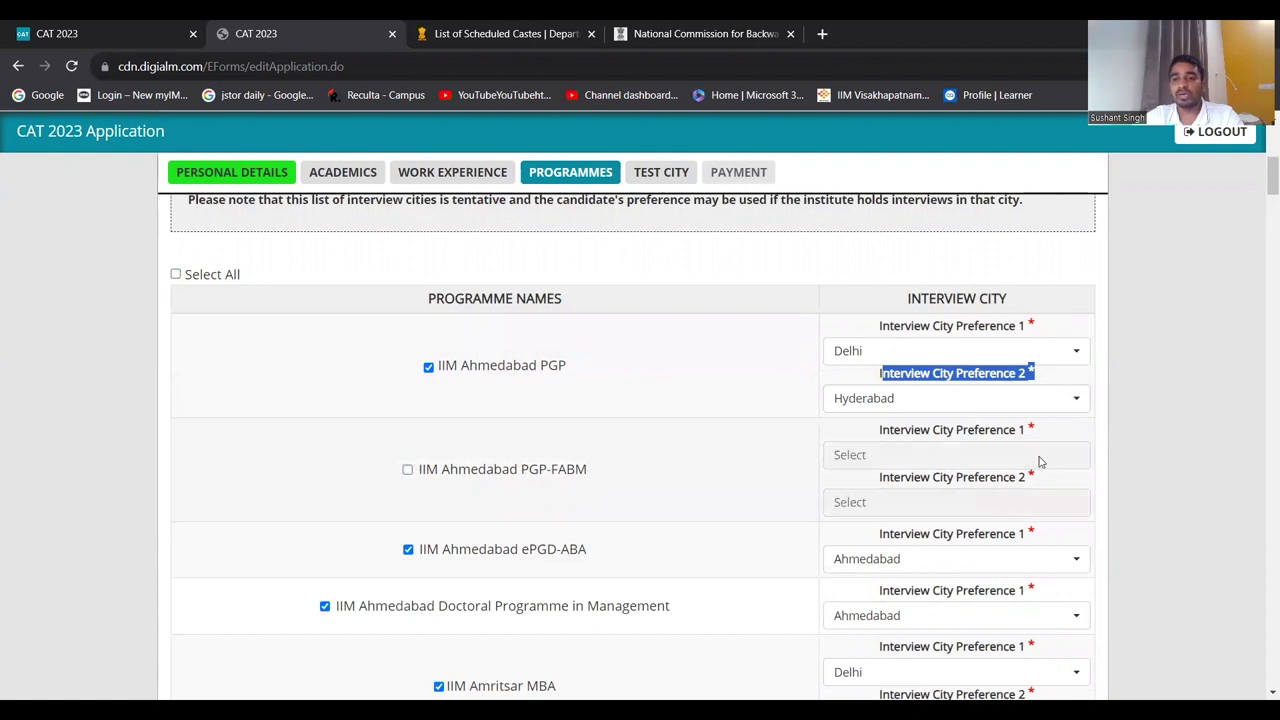
left_click(408, 470)
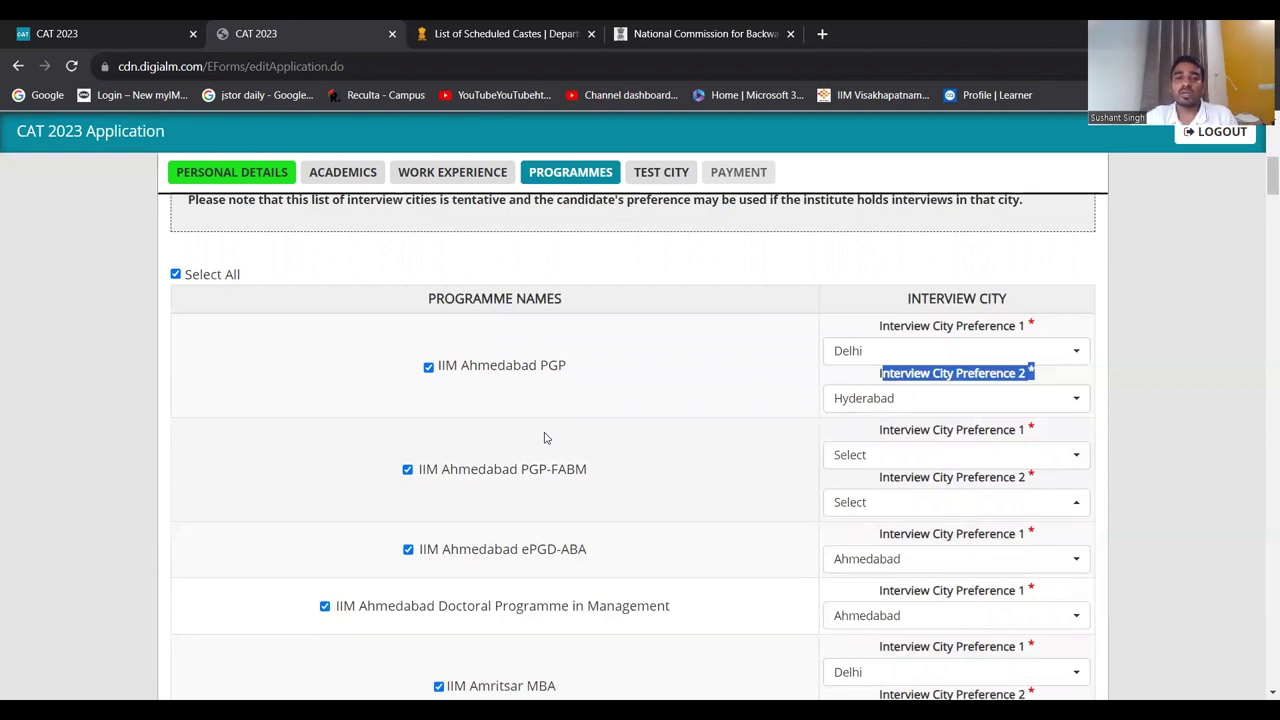
- Look over the selected IIM Ahmedabad and IIM Amritsar programmes, including the IIM Amritsar PhD
scroll(545, 438, "down", 3)
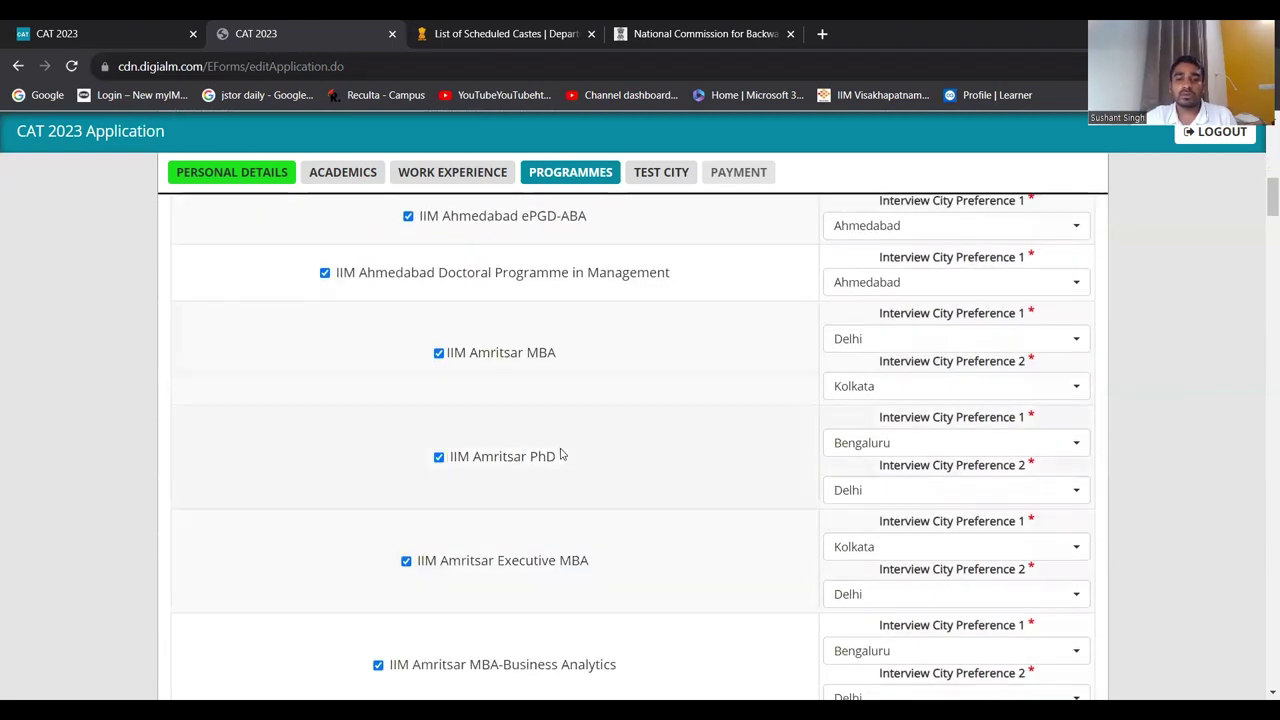
left_click_drag(558, 456, 446, 457)
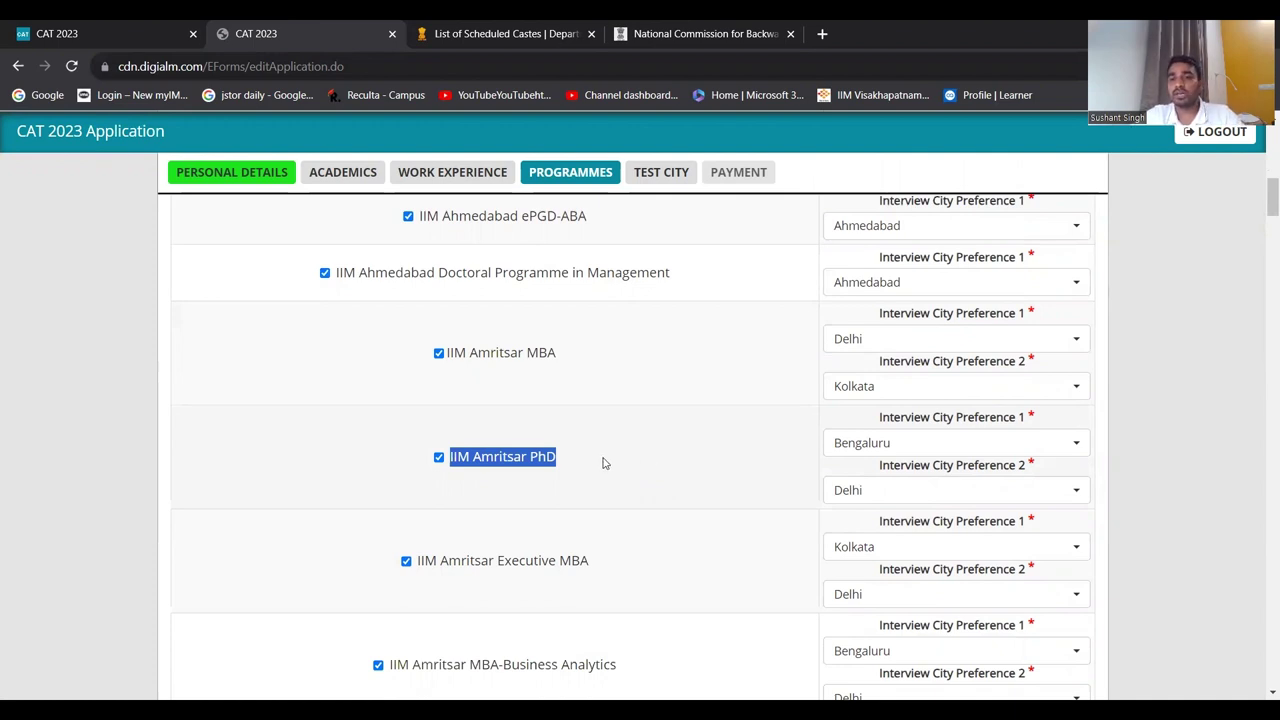
scroll(400, 430, "up", 4)
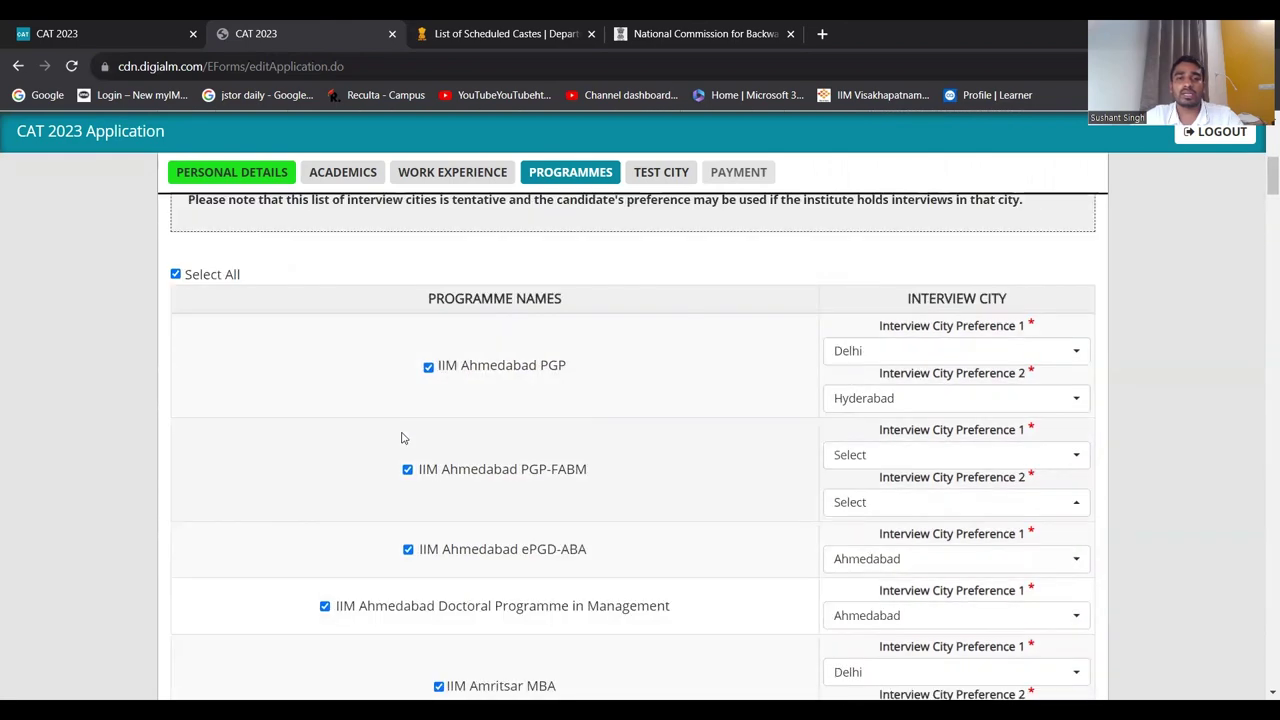
scroll(400, 437, "down", 3)
scroll(400, 437, "down", 3)
scroll(403, 443, "up", 6)
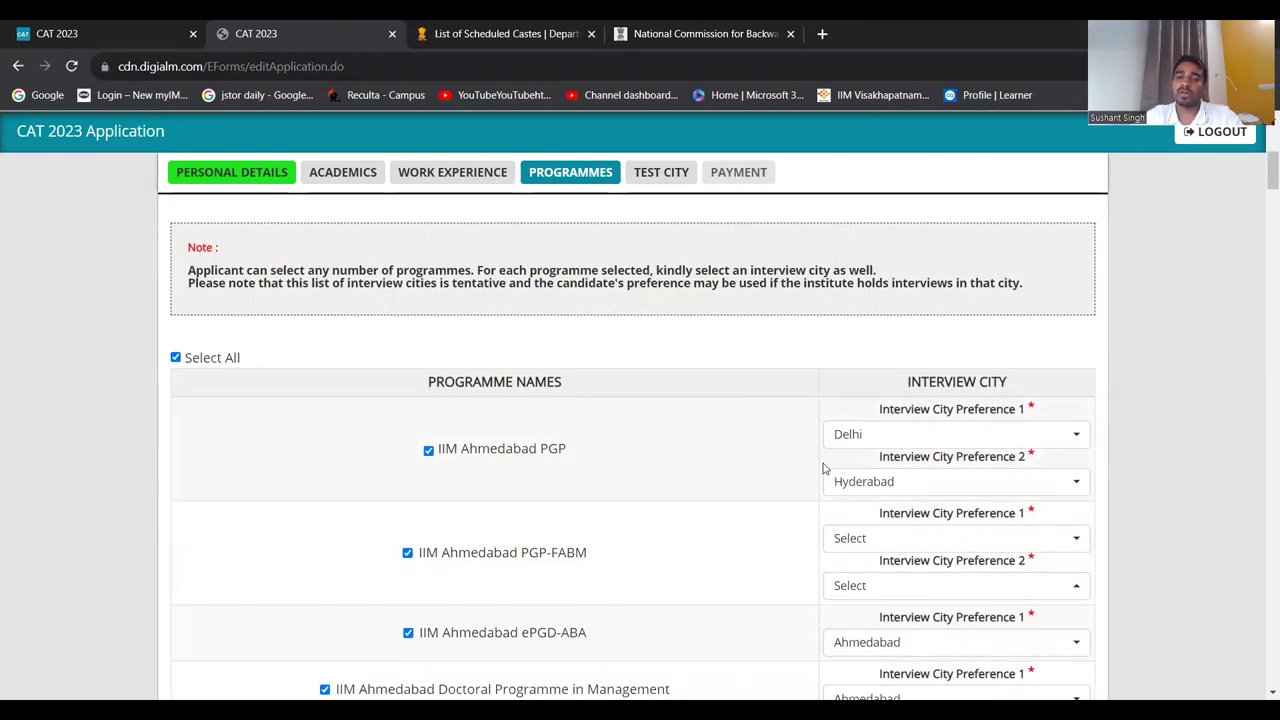
- Try to save the programmes section with no interview cities chosen for IIM Ahmedabad PGP-FABM
scroll(823, 467, "down", 15)
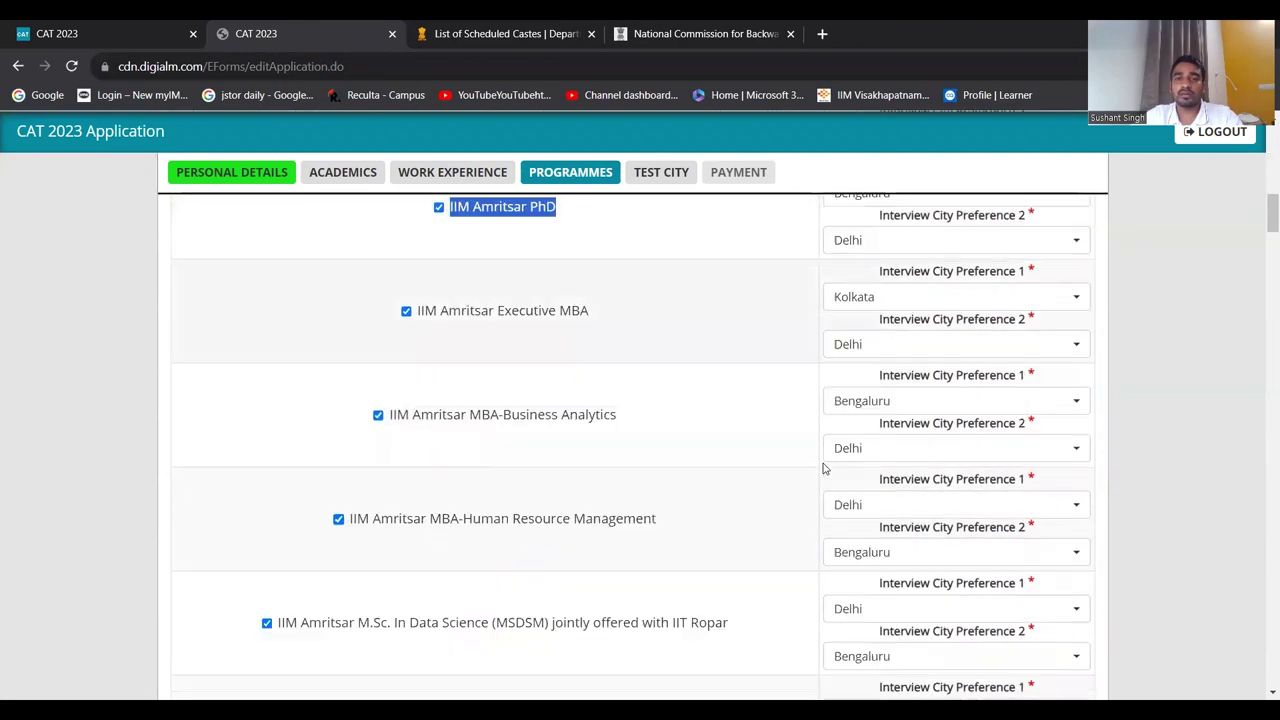
scroll(823, 467, "down", 10)
scroll(824, 468, "down", 20)
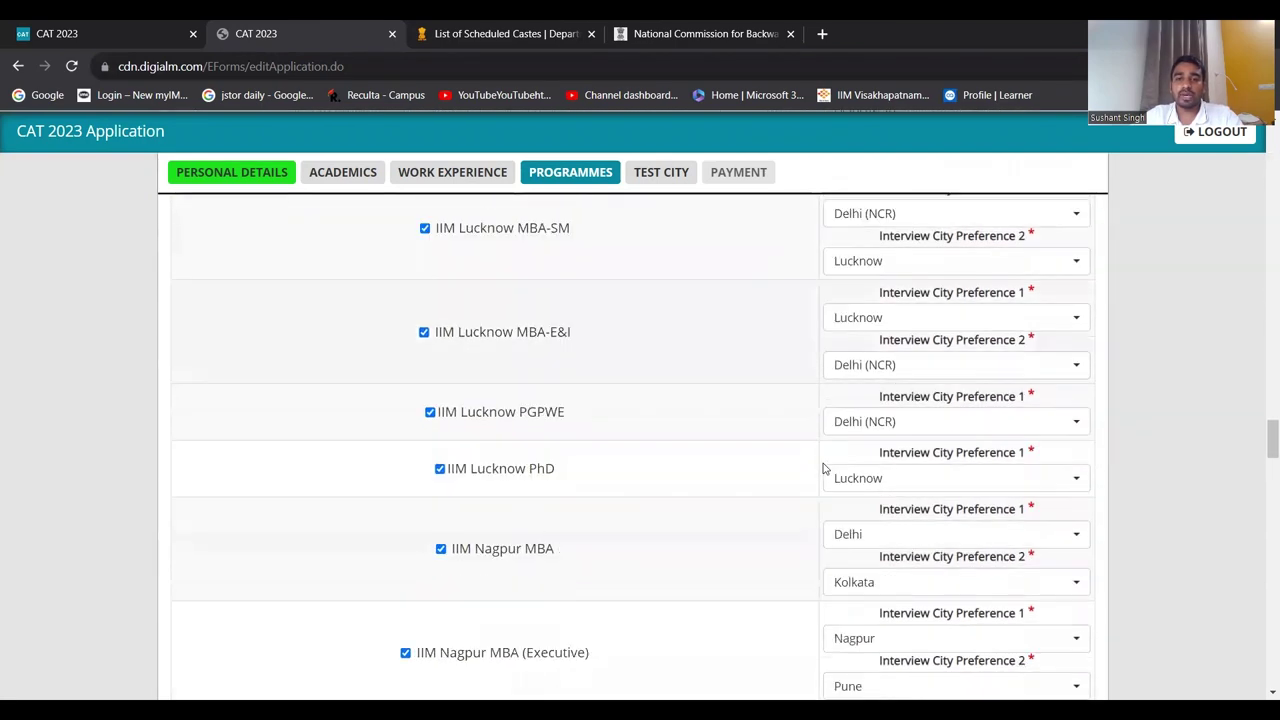
scroll(820, 466, "down", 3)
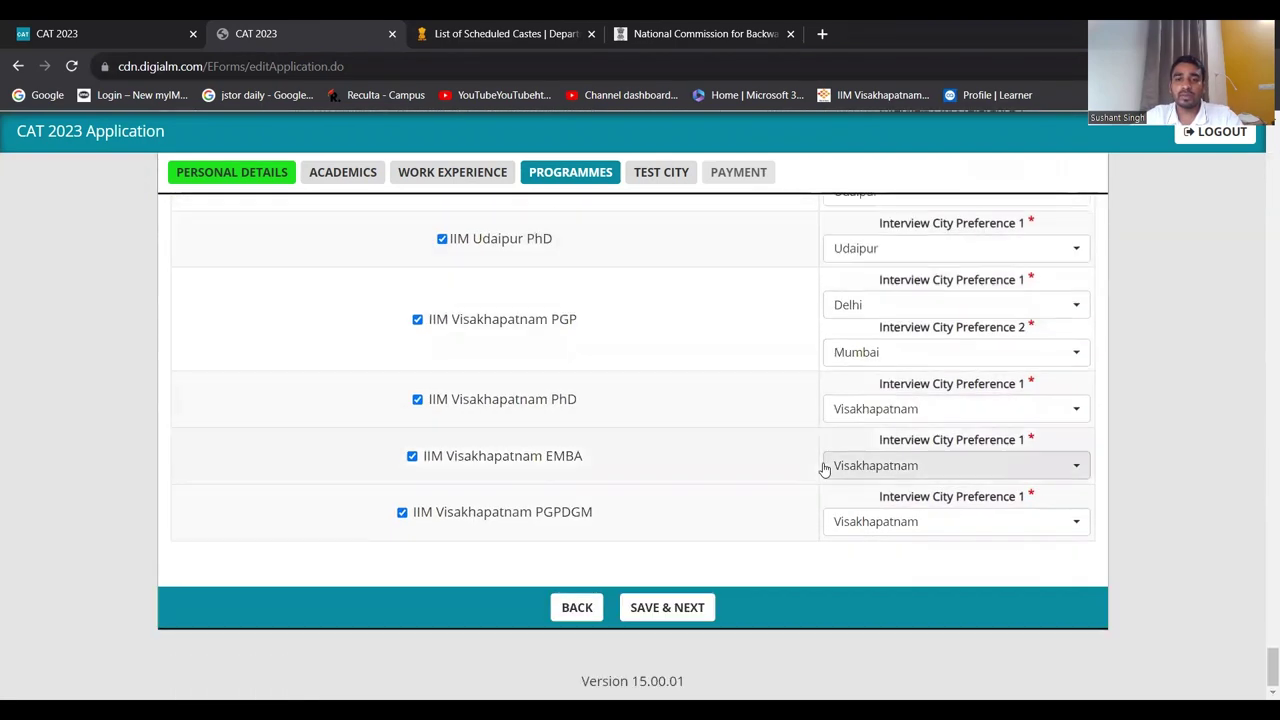
left_click(683, 609)
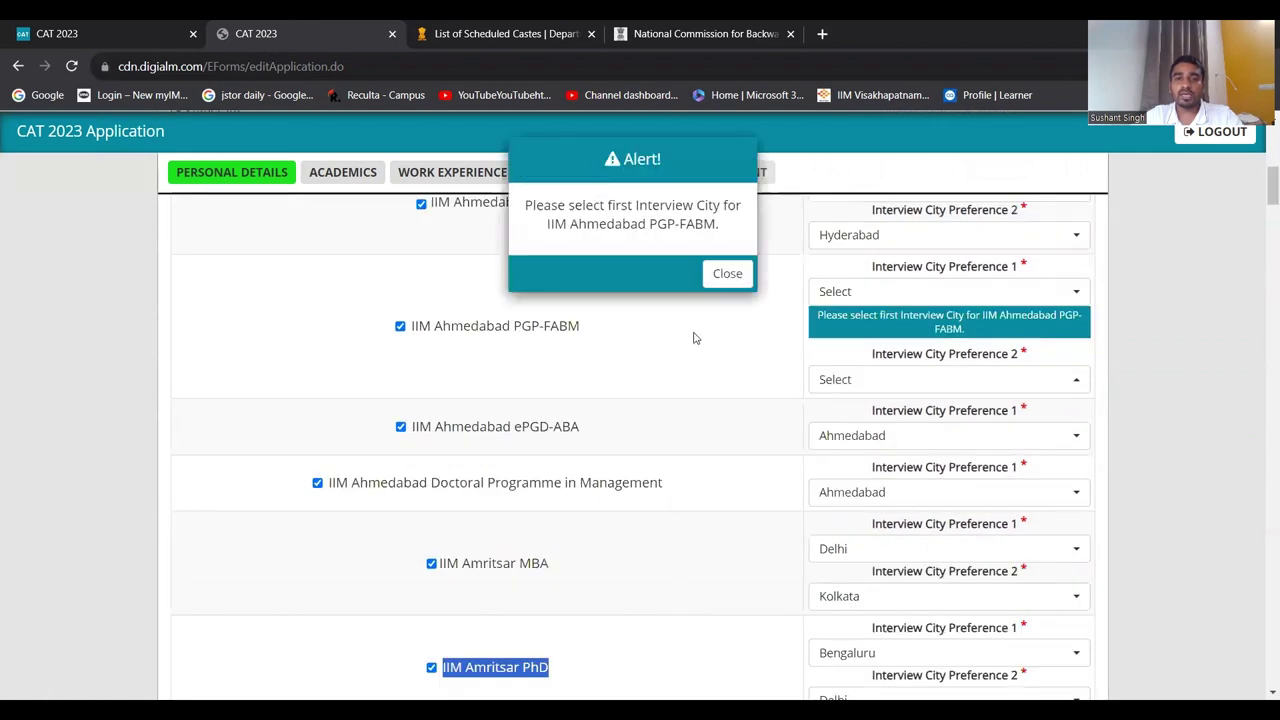
left_click(726, 276)
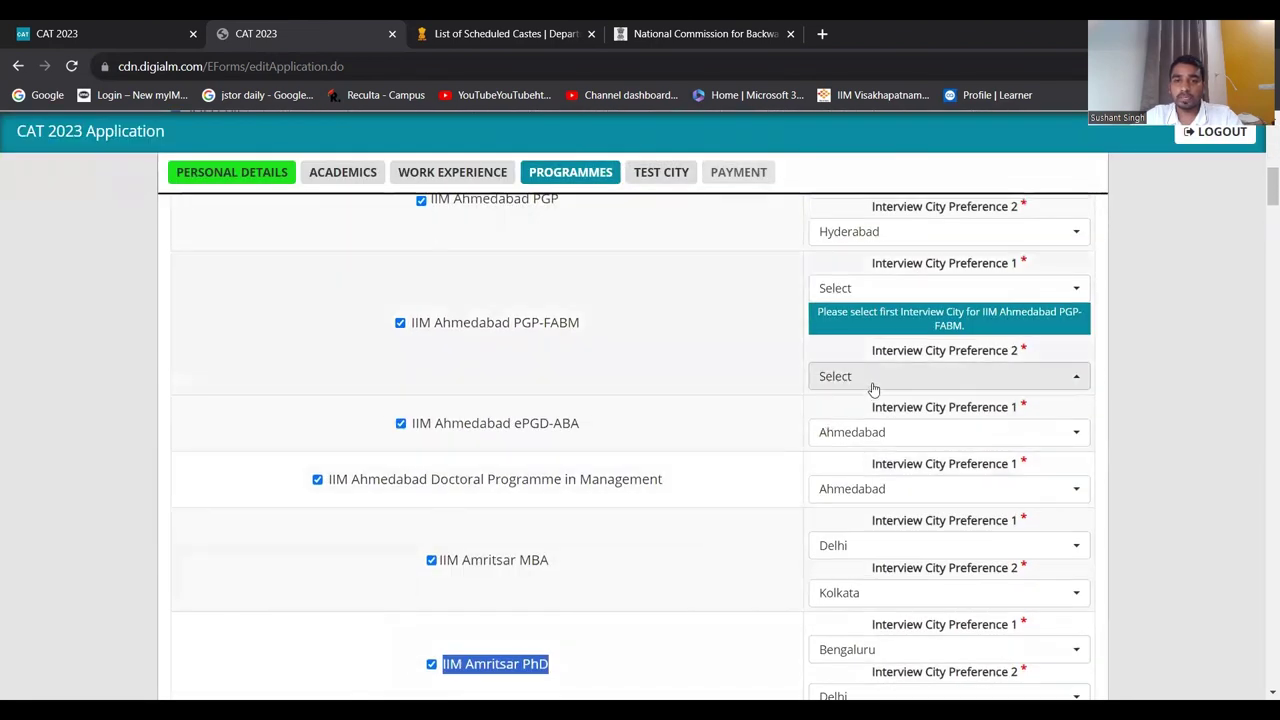
- Set the IIM Ahmedabad PGP-FABM interview city preferences to Delhi first and Ahmedabad second
left_click(884, 289)
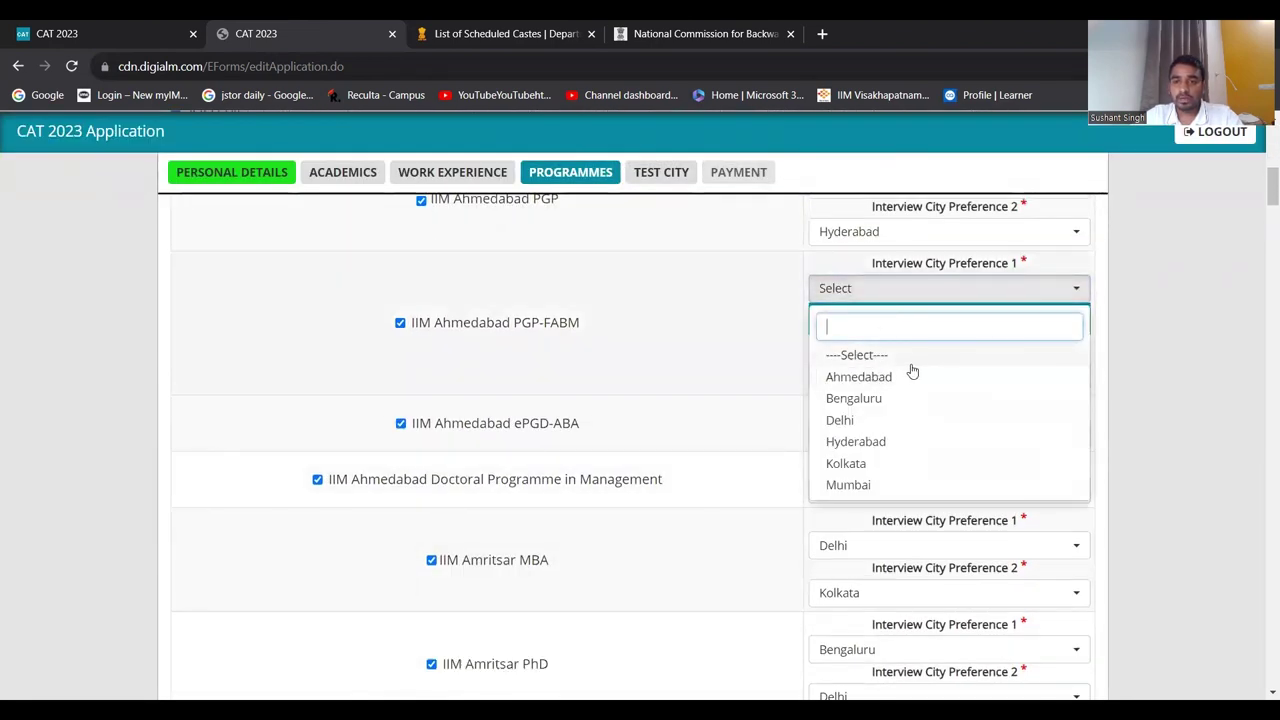
left_click(864, 421)
left_click(877, 338)
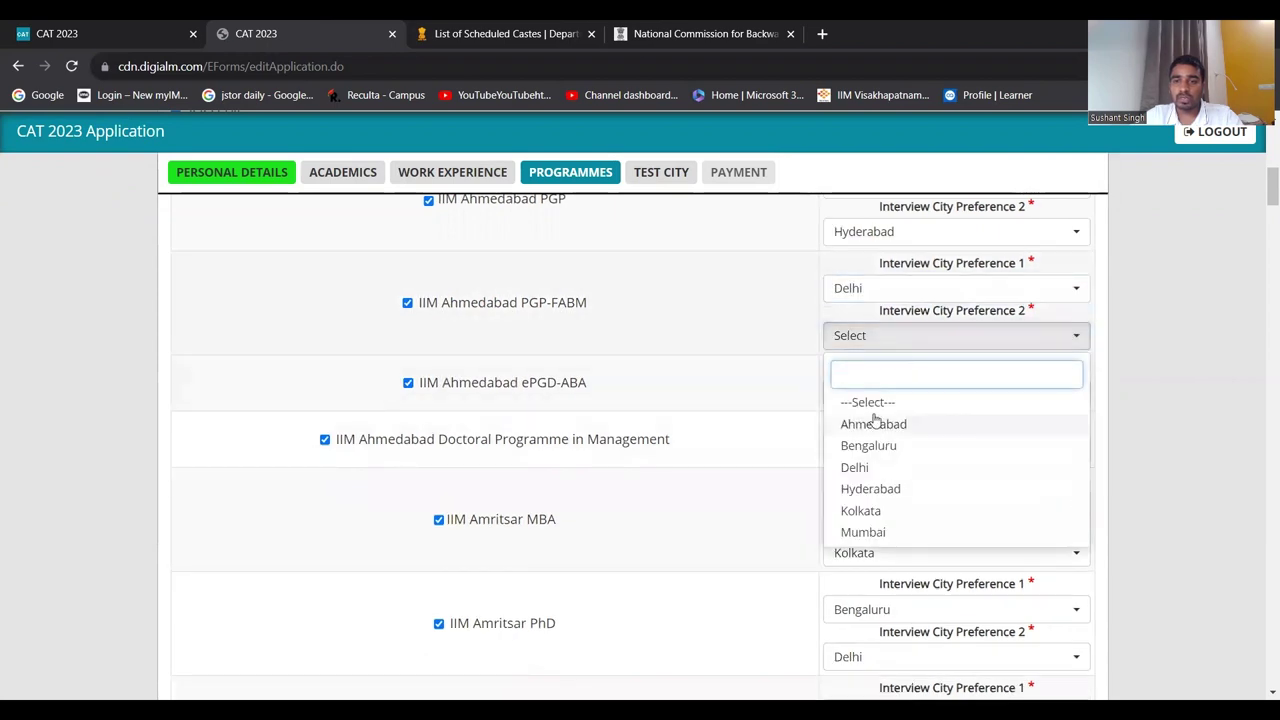
left_click(870, 424)
- Save the completed programmes section and proceed to the test city preferences
scroll(781, 398, "down", 10)
scroll(781, 393, "down", 20)
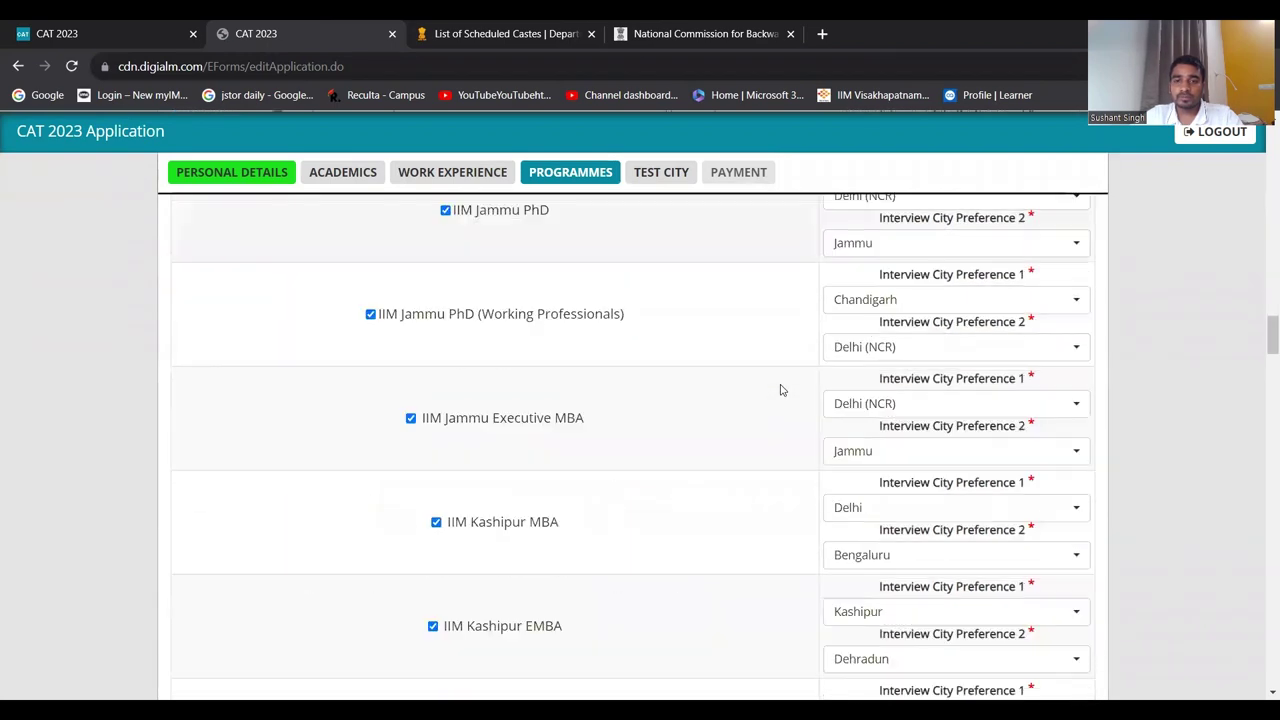
scroll(781, 389, "down", 20)
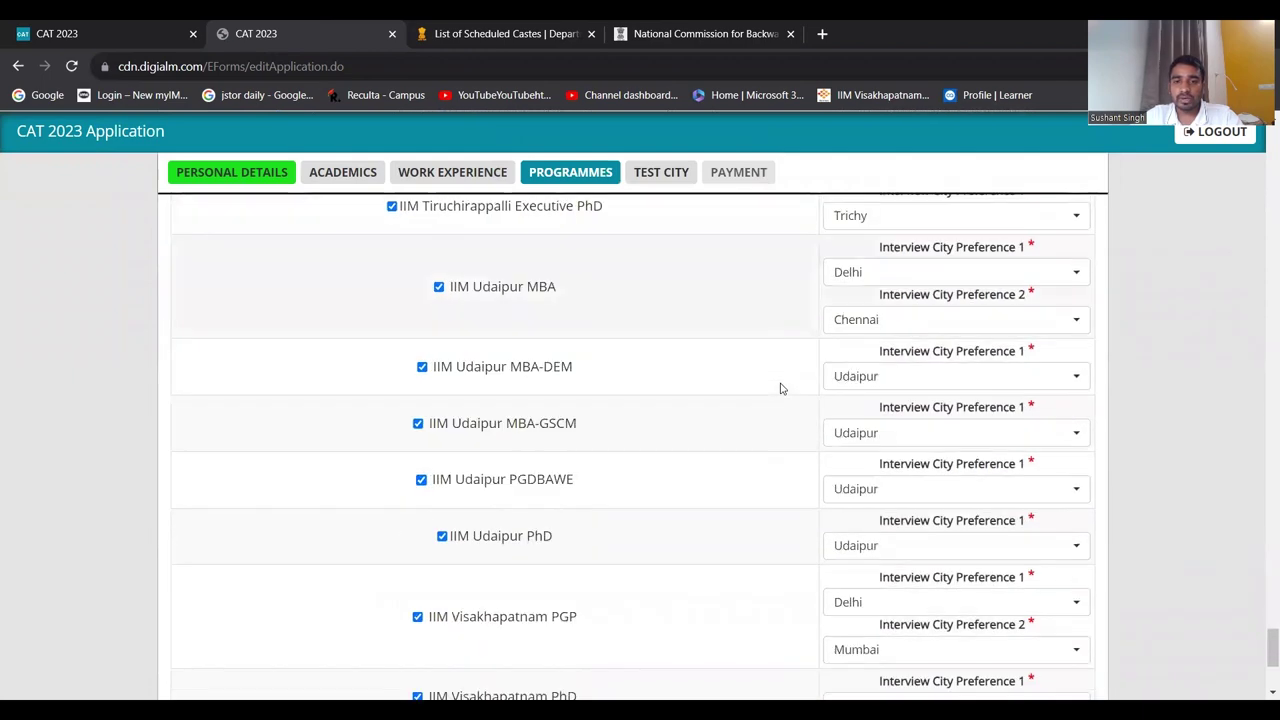
left_click(667, 608)
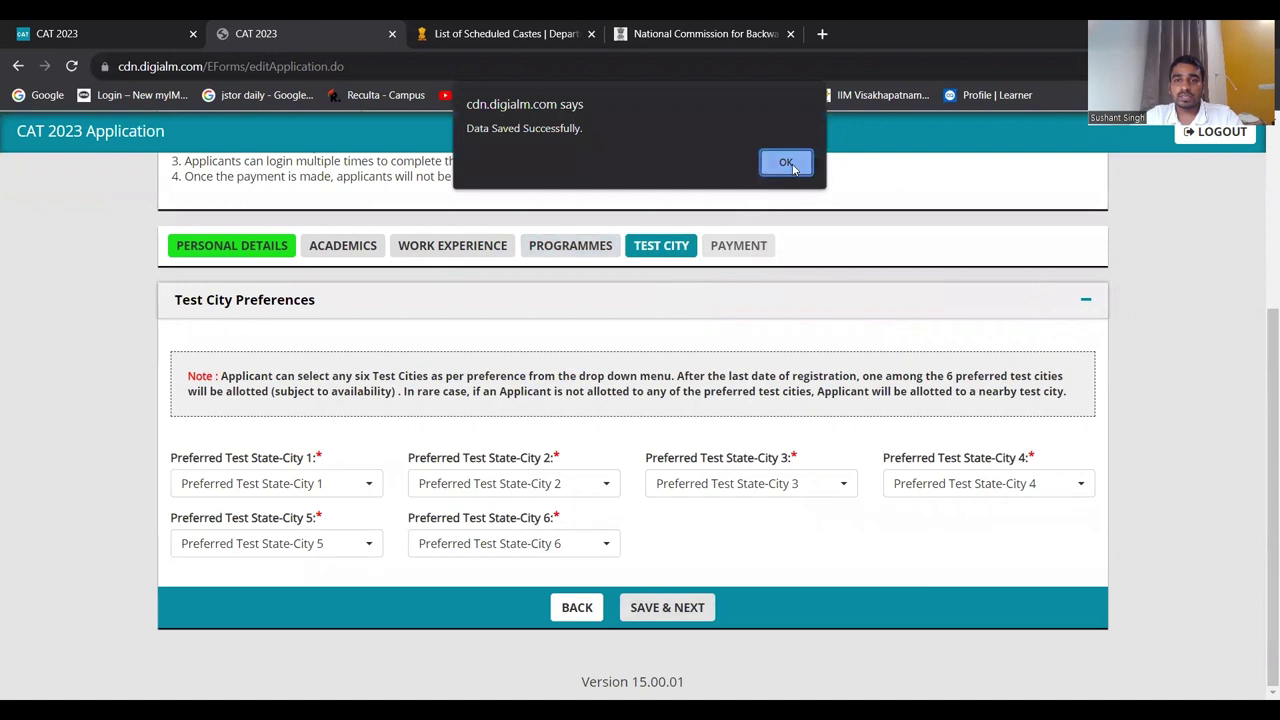
left_click(788, 164)
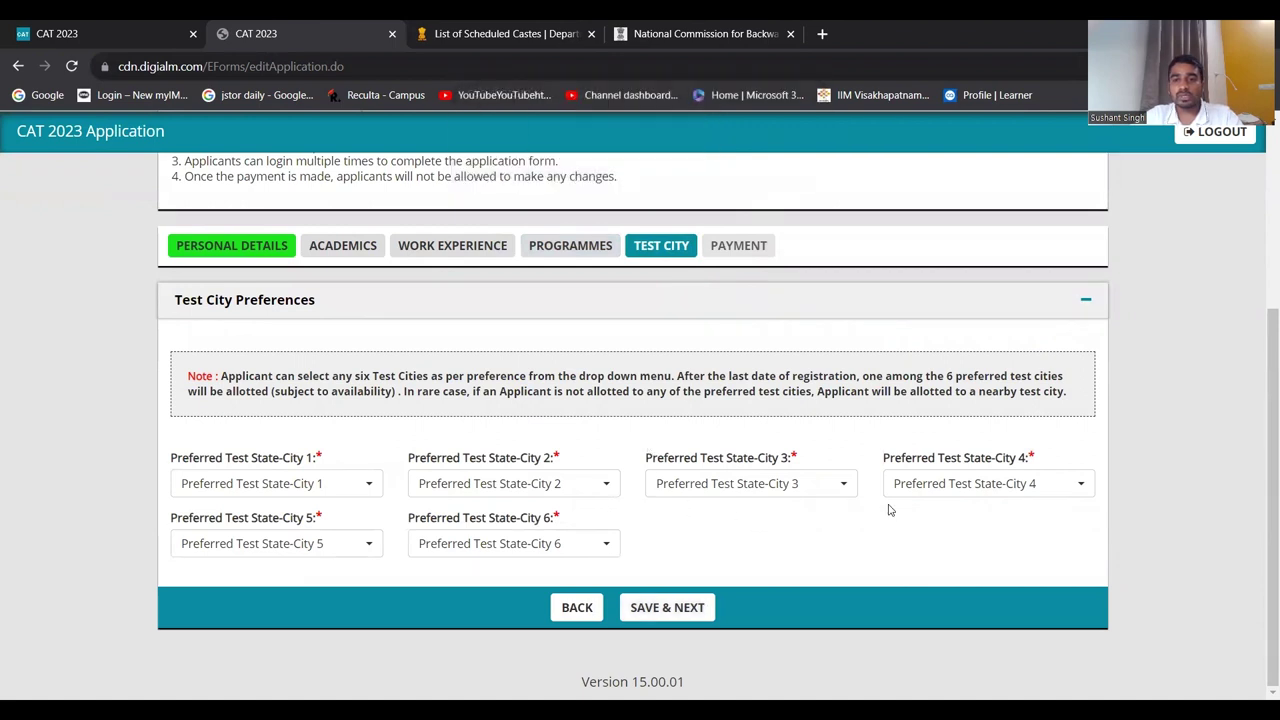
- Set preferred test cities 1 and 2 to Andhra Pradesh - Visakhapatnam and Andhra Pradesh - Vizianagaram
left_click_drag(166, 457, 975, 458)
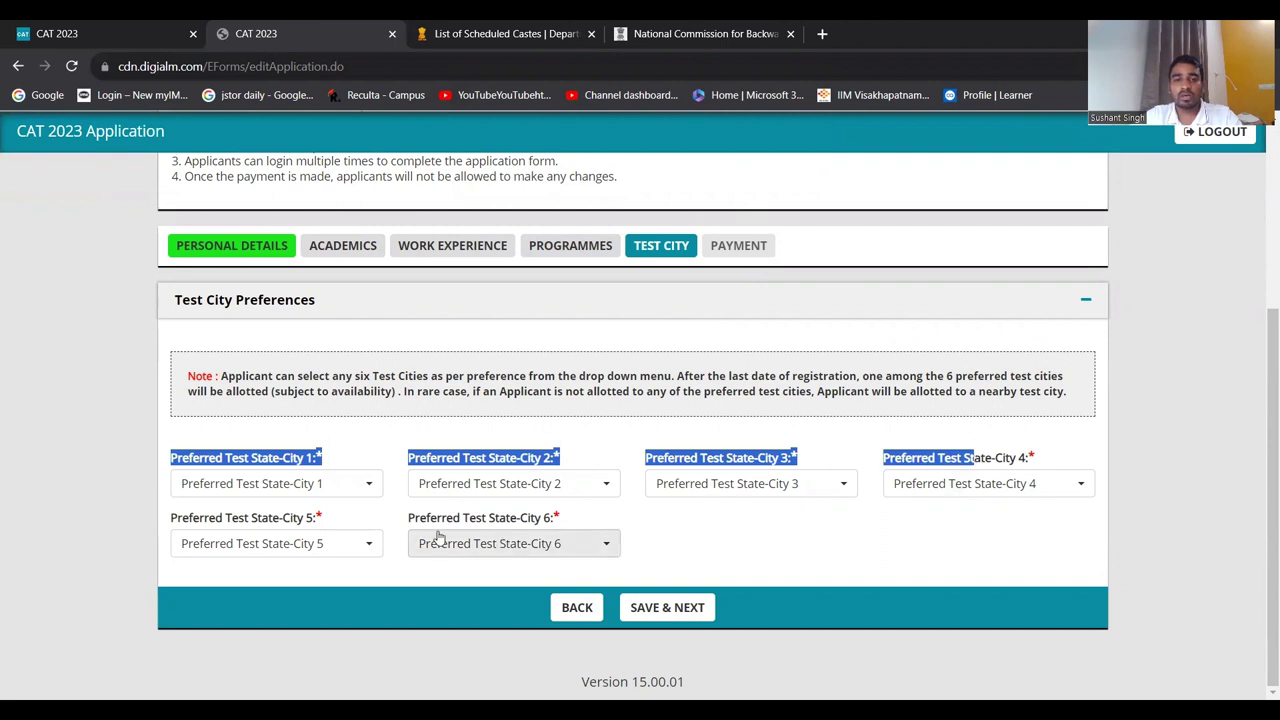
left_click(692, 521)
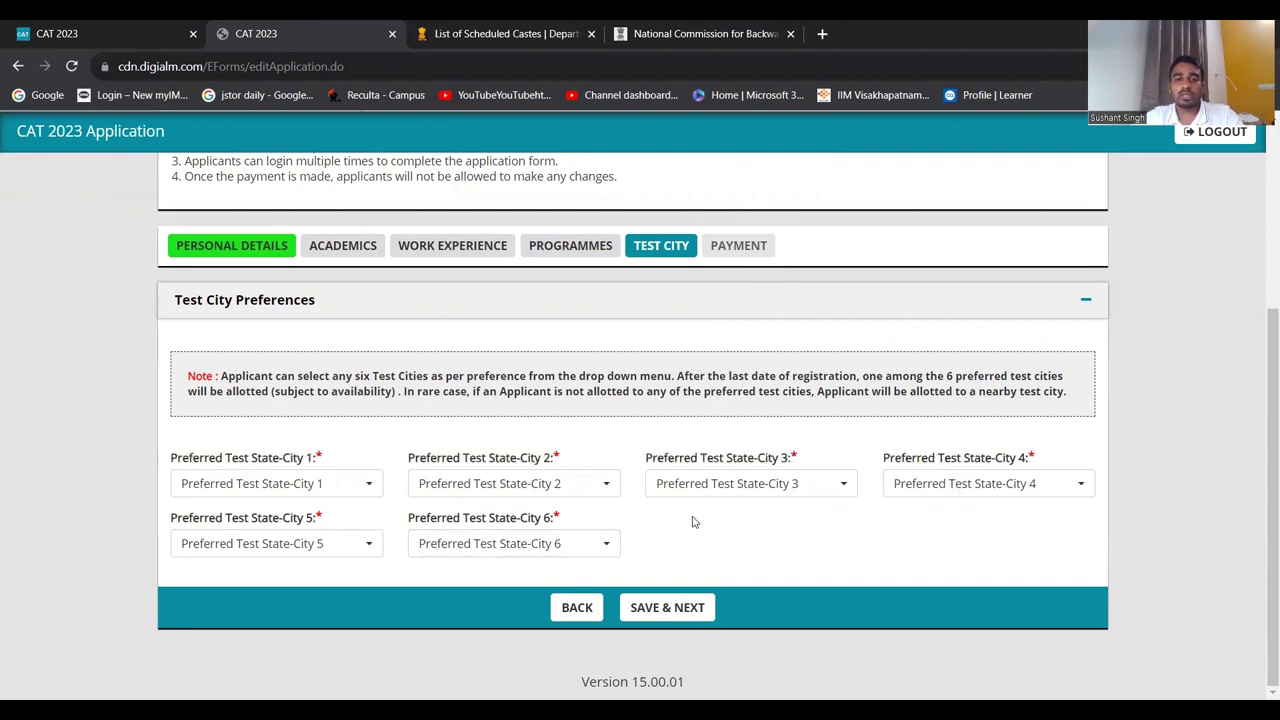
left_click(341, 488)
scroll(297, 310, "down", 3)
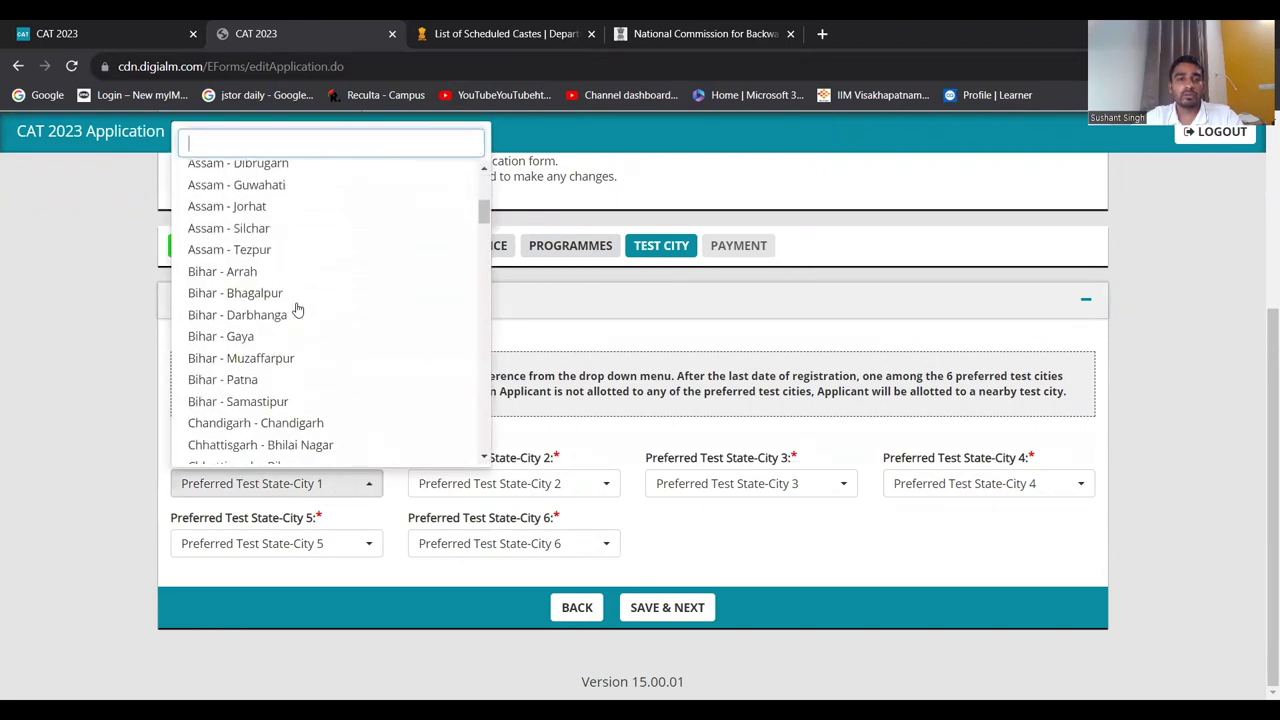
scroll(297, 310, "up", 3)
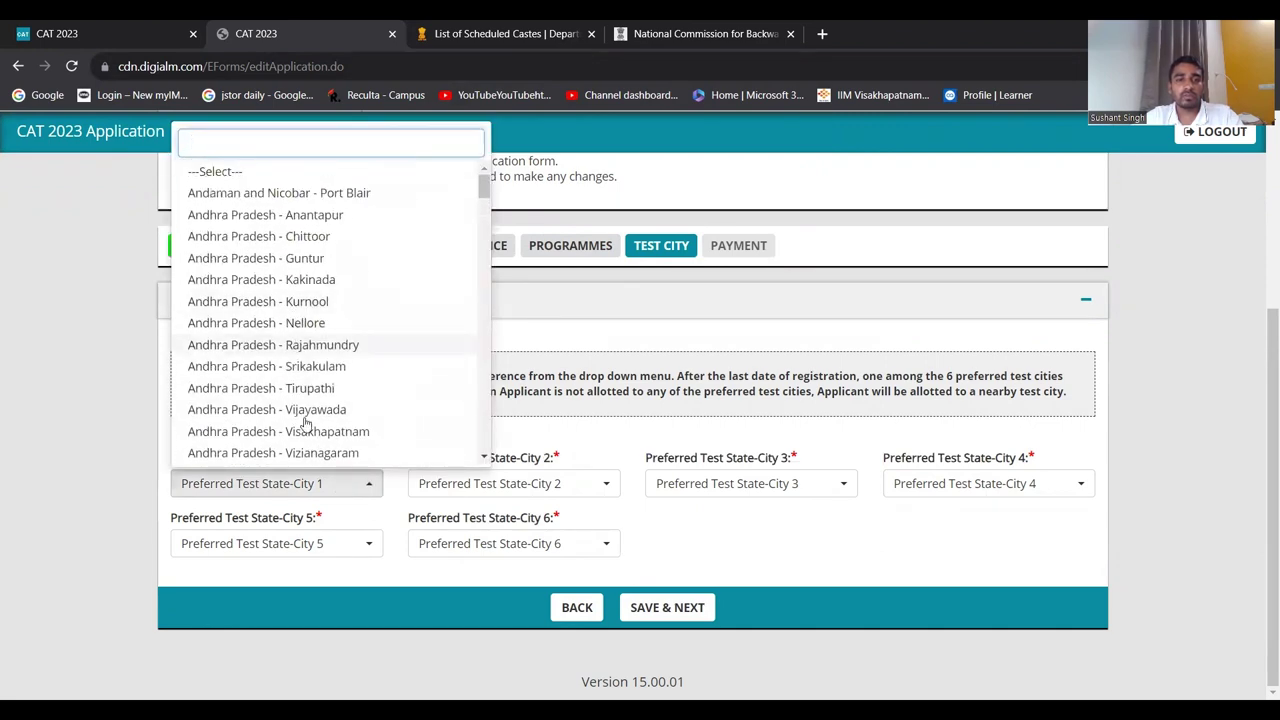
left_click(306, 433)
left_click(523, 485)
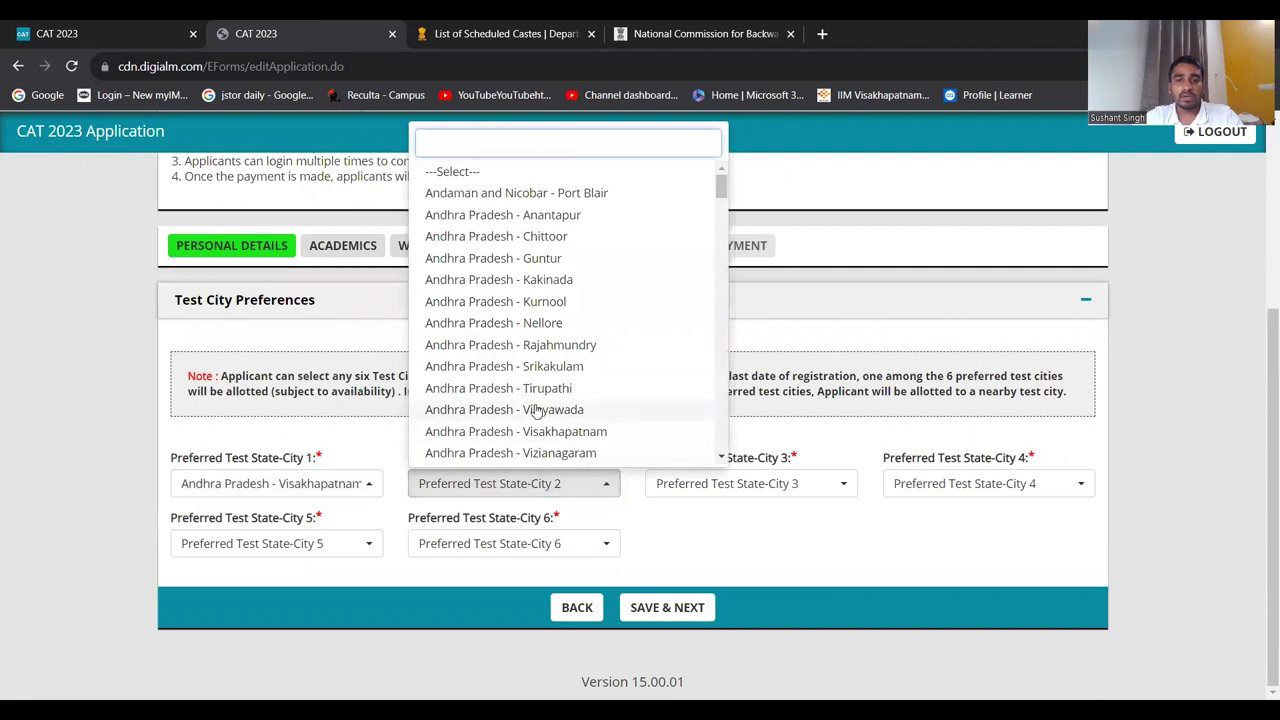
left_click(554, 452)
- Set preferred test cities 3, 4 and 5 to Vijayawada, Kurnool and Srikakulam in Andhra Pradesh
left_click(727, 484)
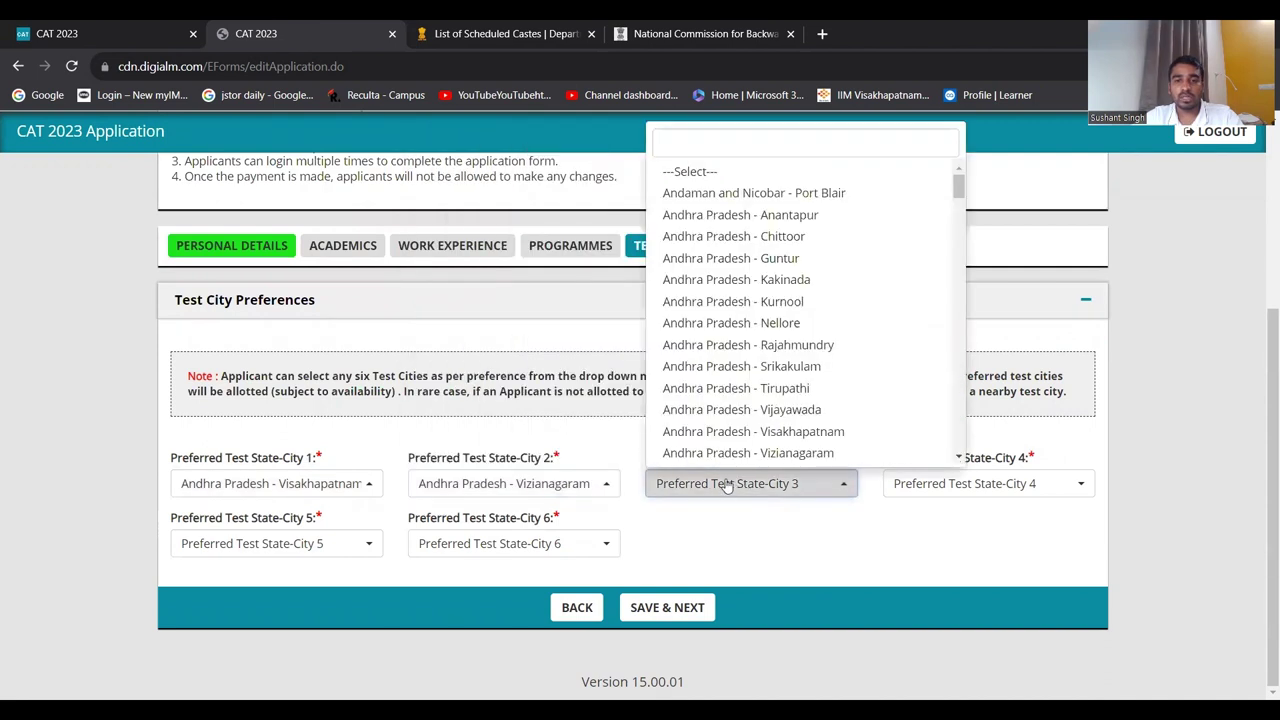
left_click(741, 409)
left_click(945, 485)
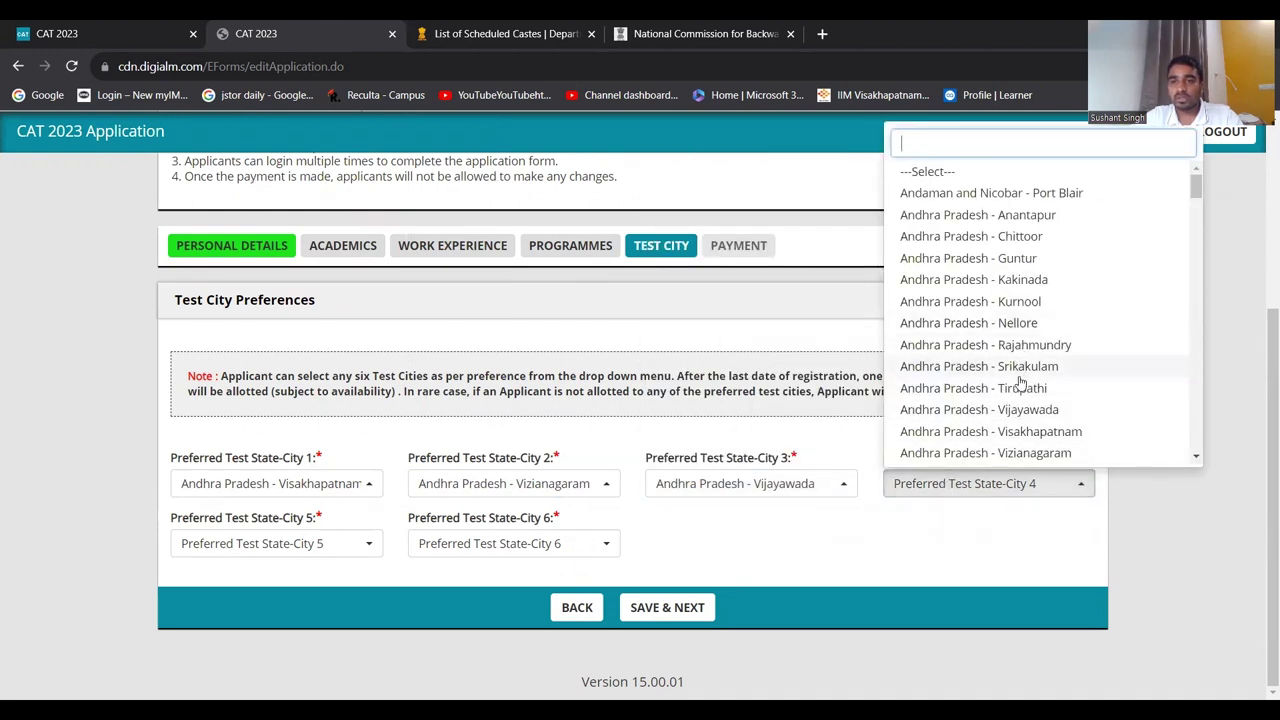
left_click(1016, 301)
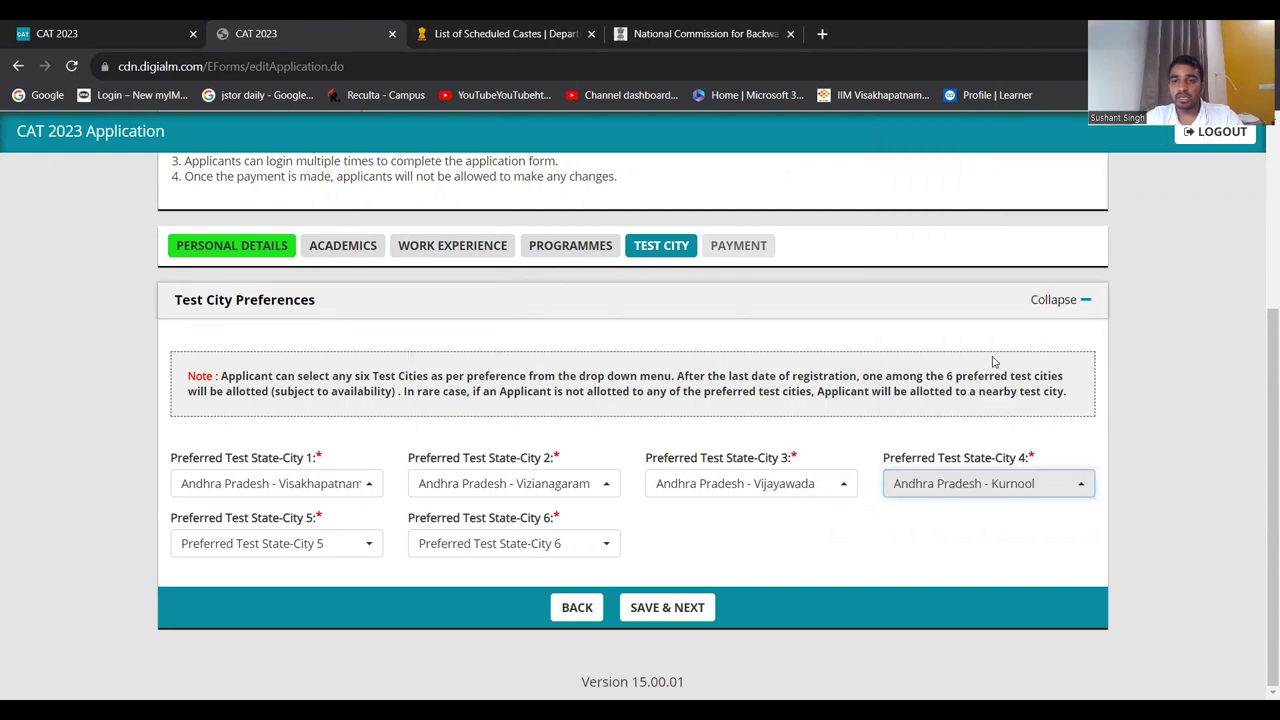
left_click(314, 543)
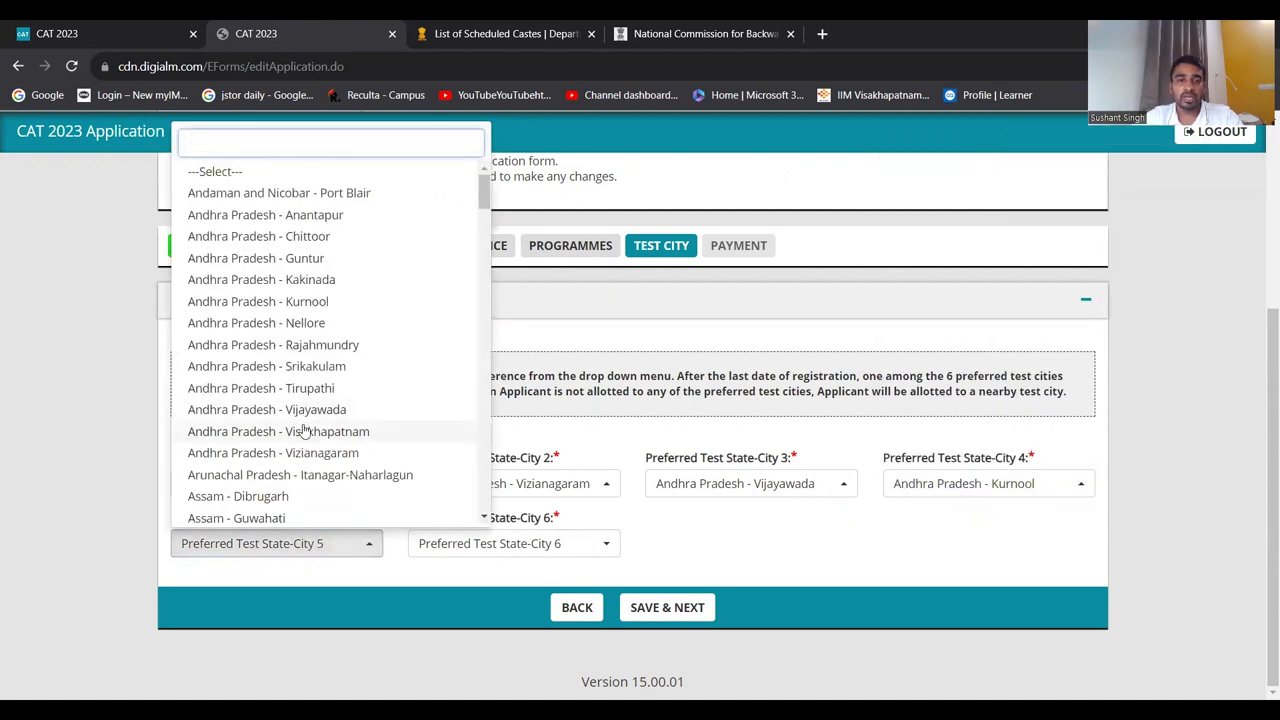
left_click(300, 367)
- Try Srikakulam and Kurnool in Andhra Pradesh as the sixth preferred test city
left_click(548, 545)
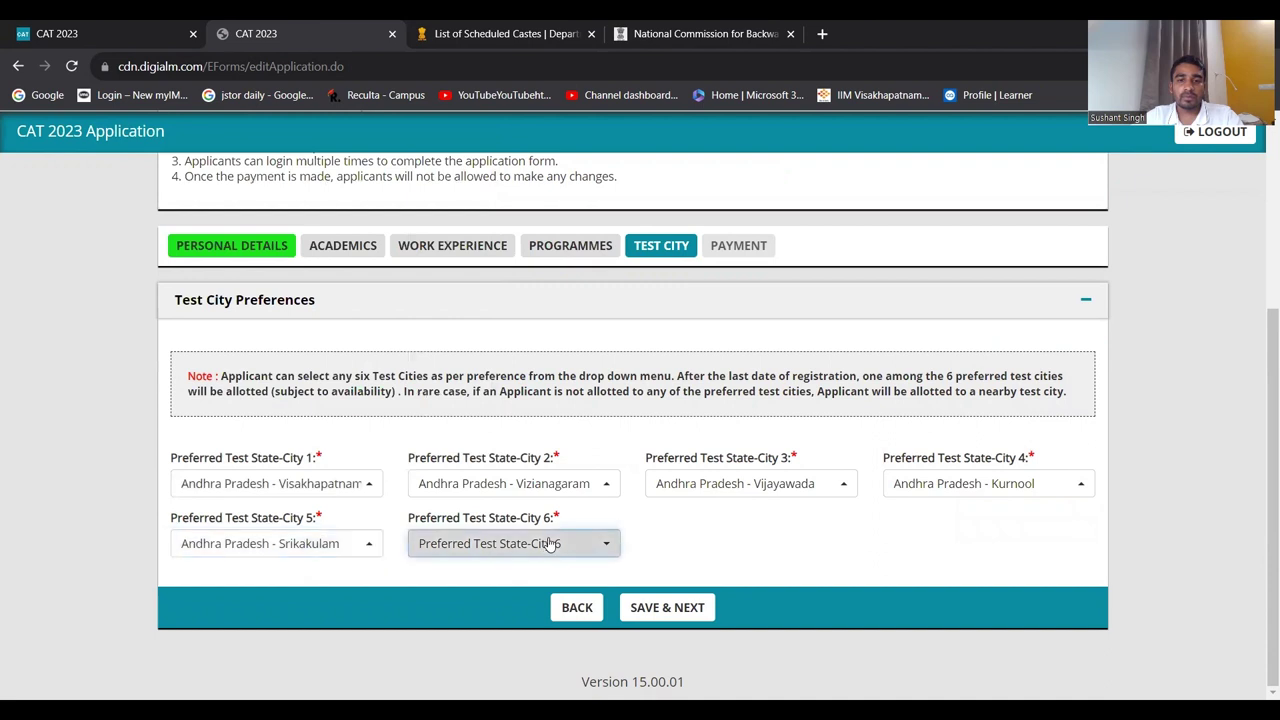
left_click(552, 367)
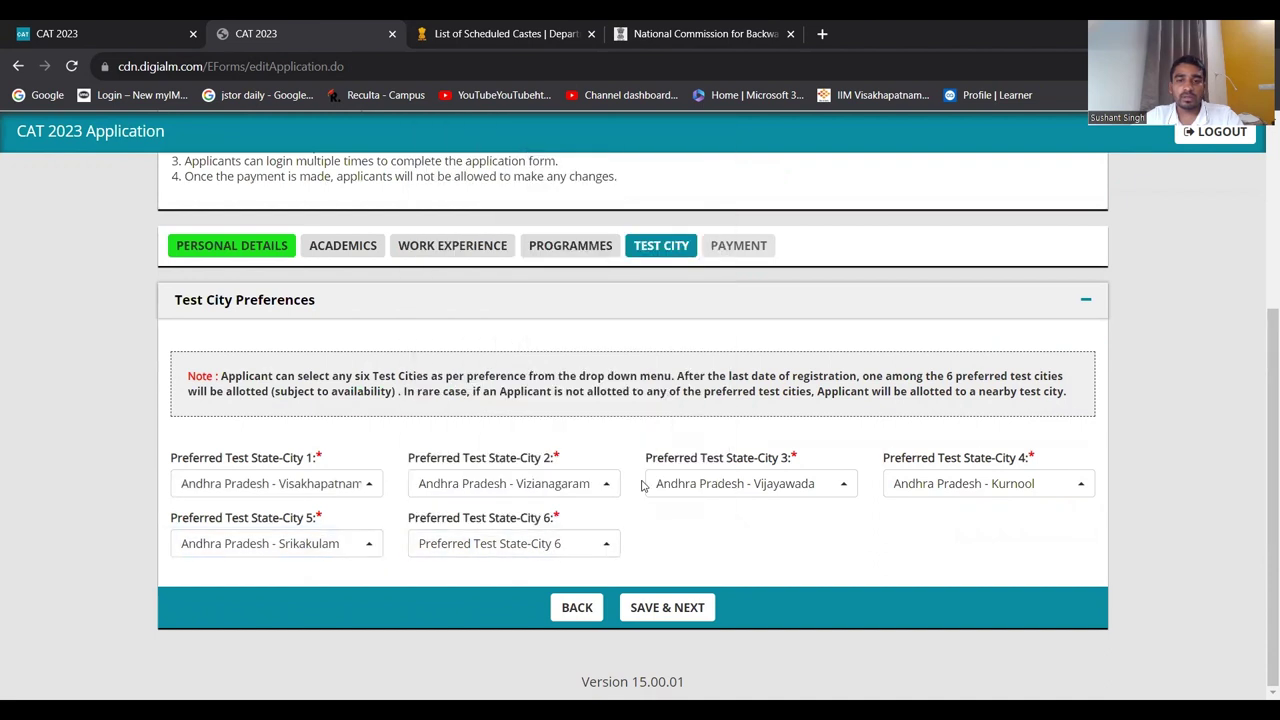
left_click(727, 255)
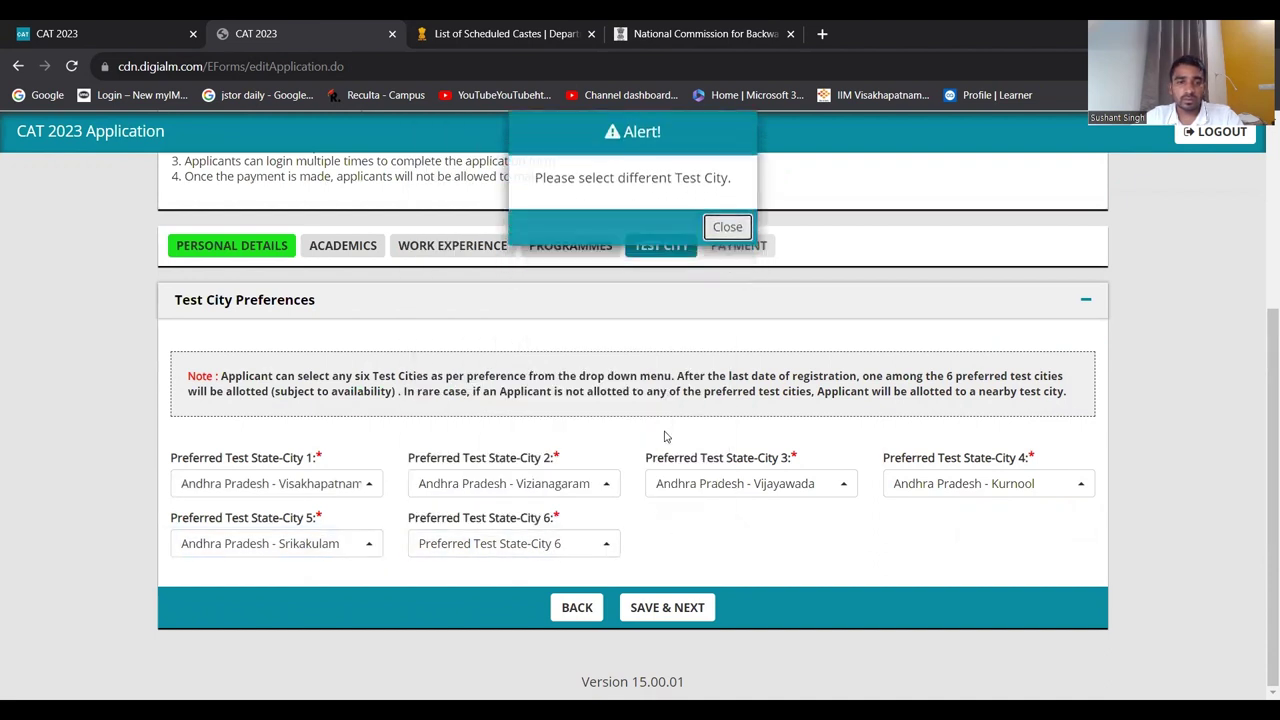
left_click(591, 543)
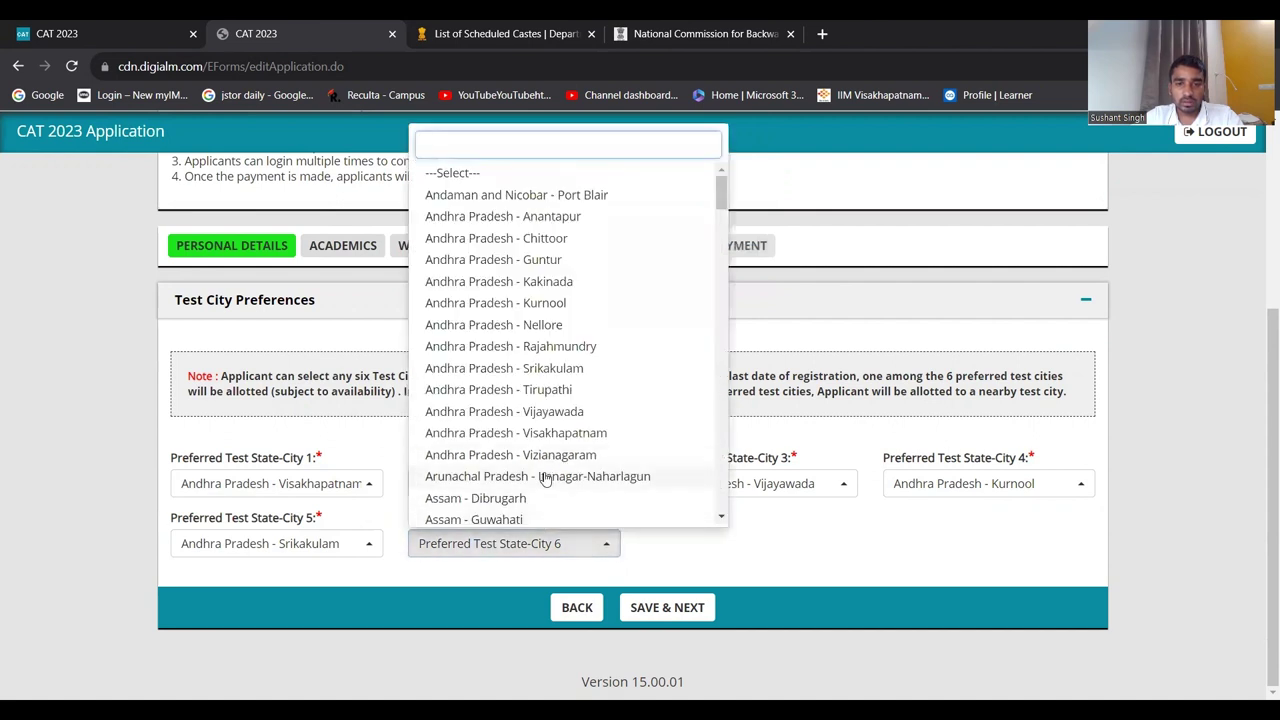
left_click(536, 303)
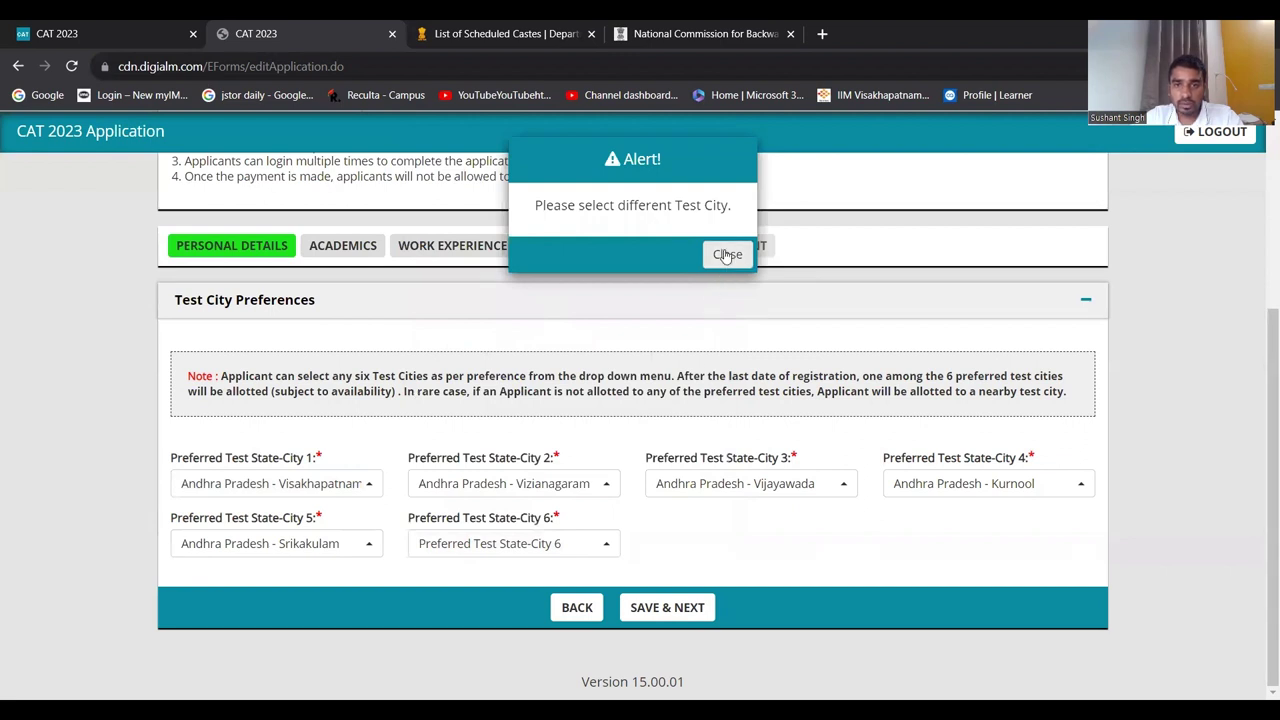
left_click(722, 256)
- Set the sixth preferred test city to Bihar - Patna and save the test city section to proceed to payment
left_click(606, 540)
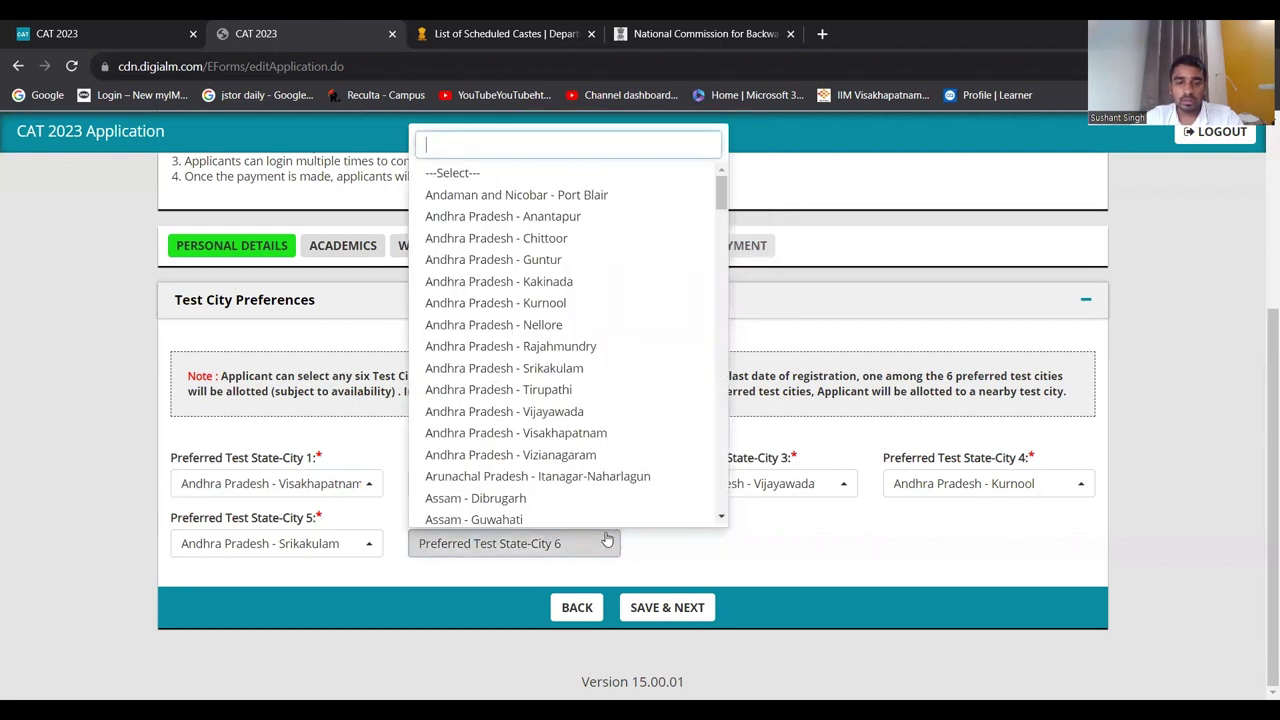
scroll(530, 495, "down", 2)
scroll(505, 485, "down", 3)
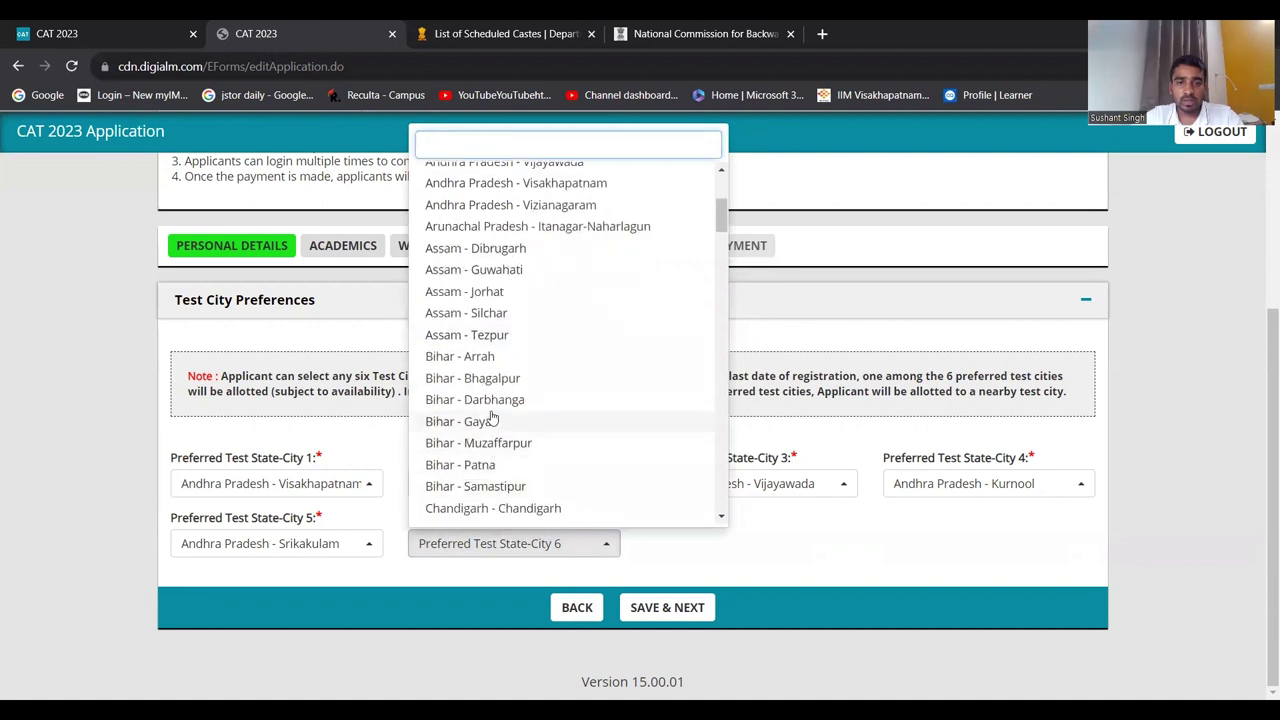
left_click(487, 465)
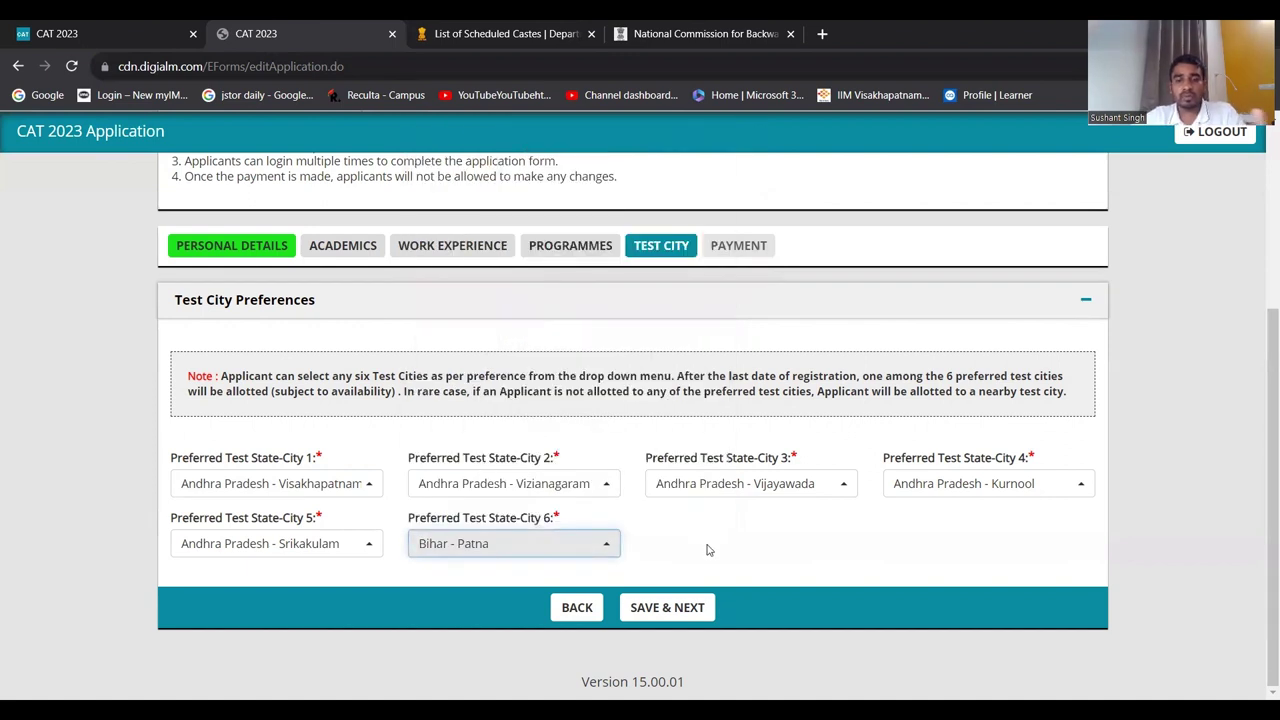
left_click(667, 608)
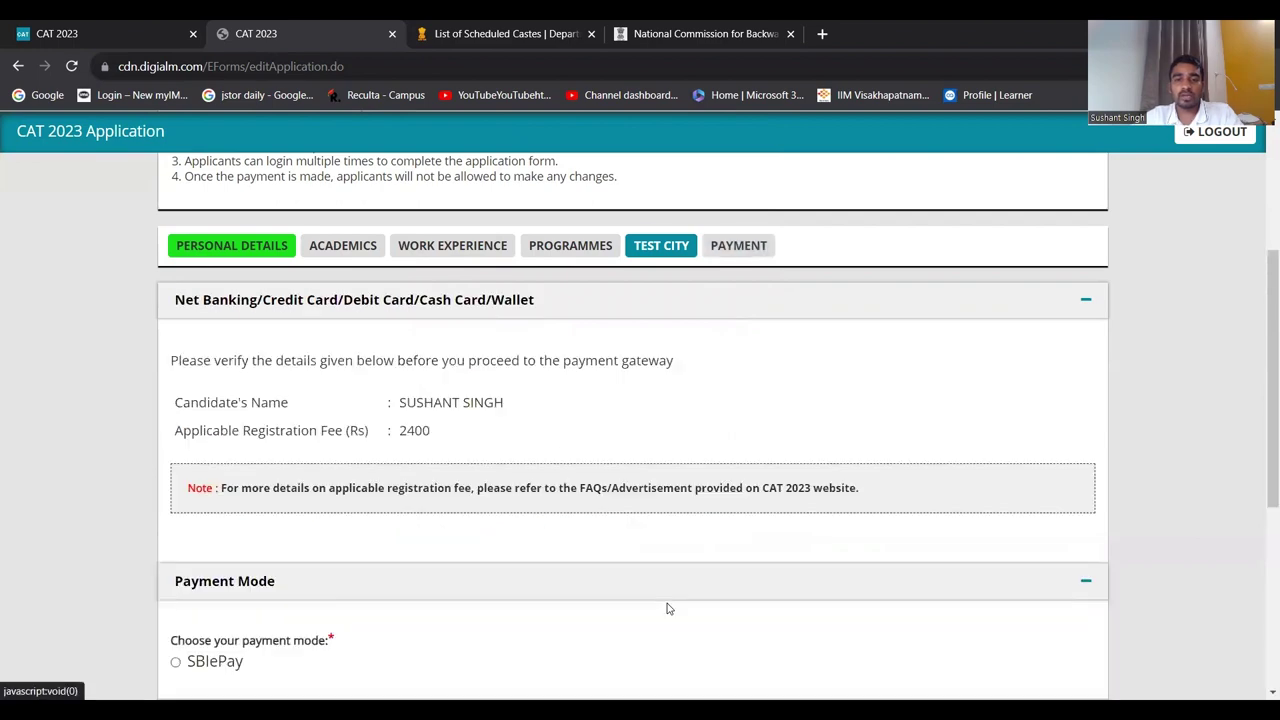
- Acknowledge the save message, choose SBIePay as the payment mode and accept the declaration that the application form has been previewed
left_click(785, 163)
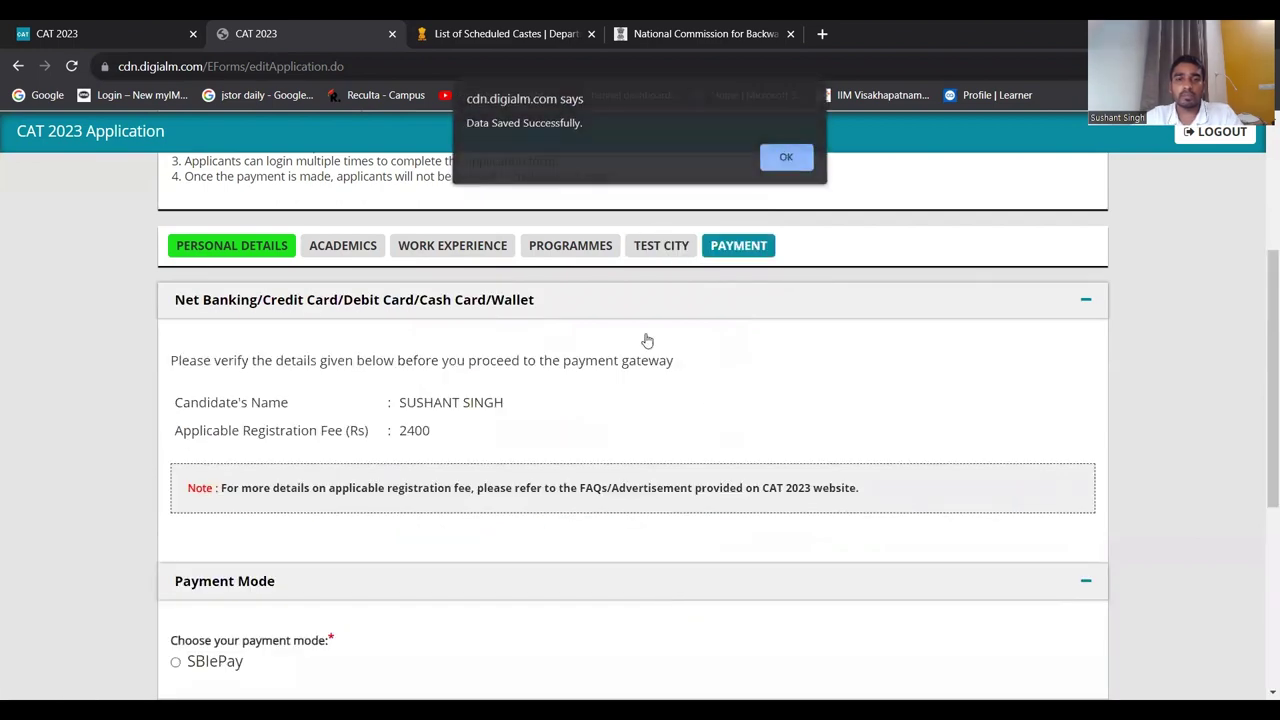
scroll(625, 372, "down", 2)
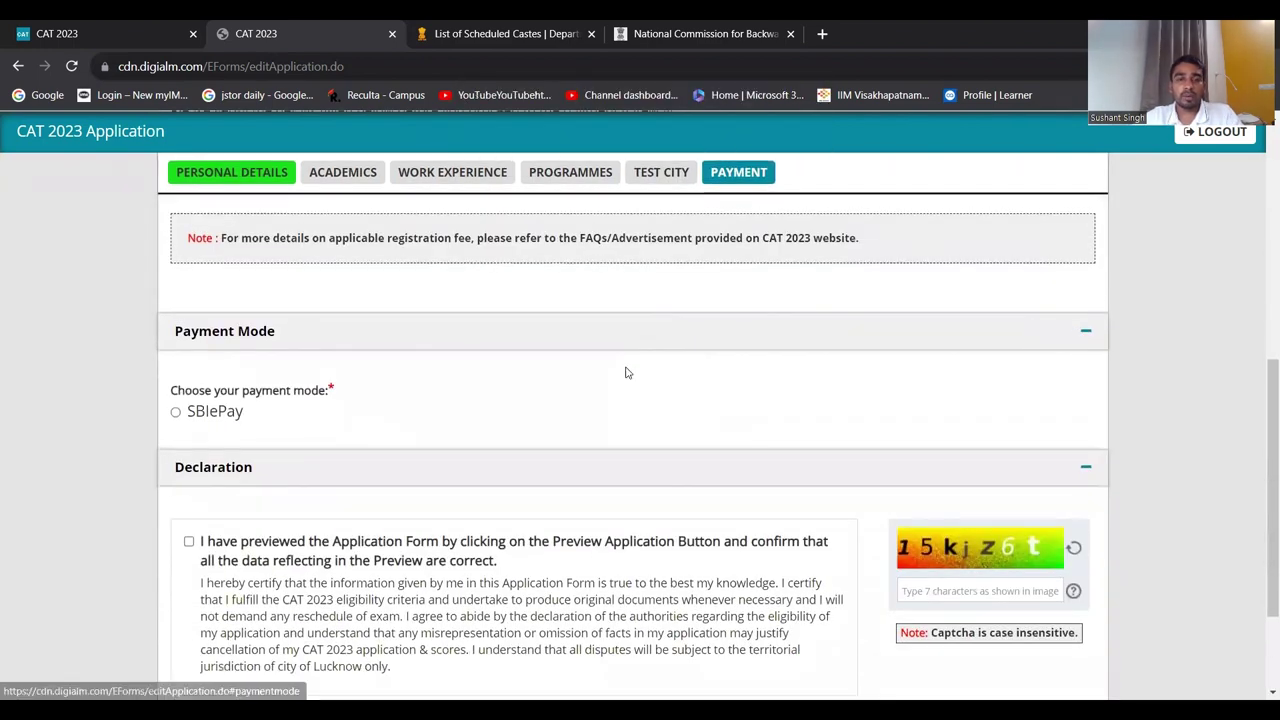
scroll(627, 372, "down", 2)
scroll(625, 372, "up", 3)
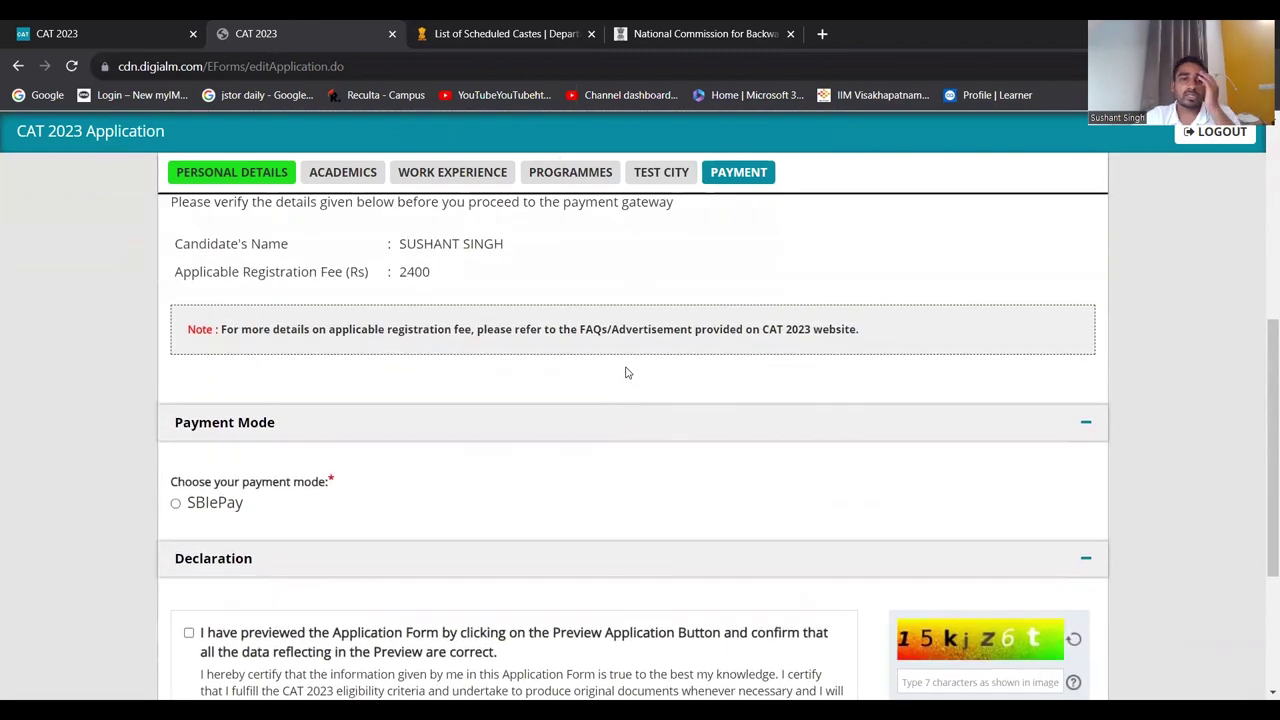
scroll(627, 372, "down", 4)
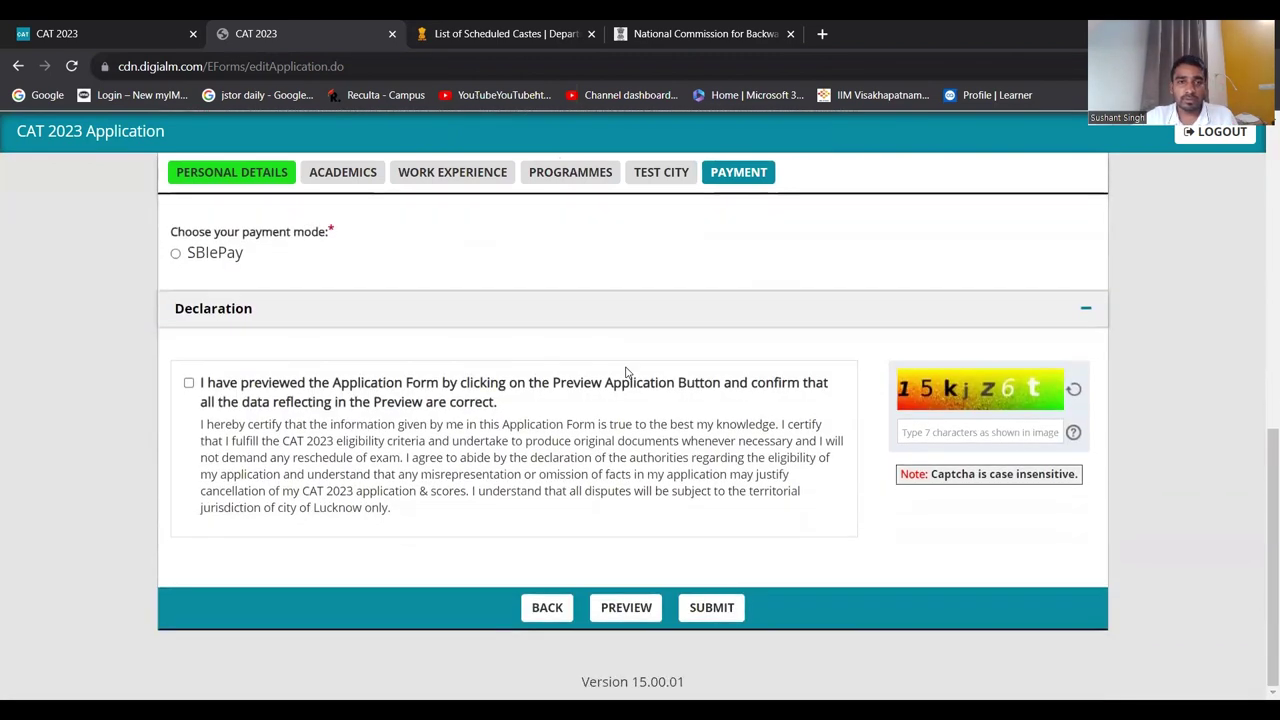
scroll(626, 371, "up", 6)
scroll(626, 368, "down", 3)
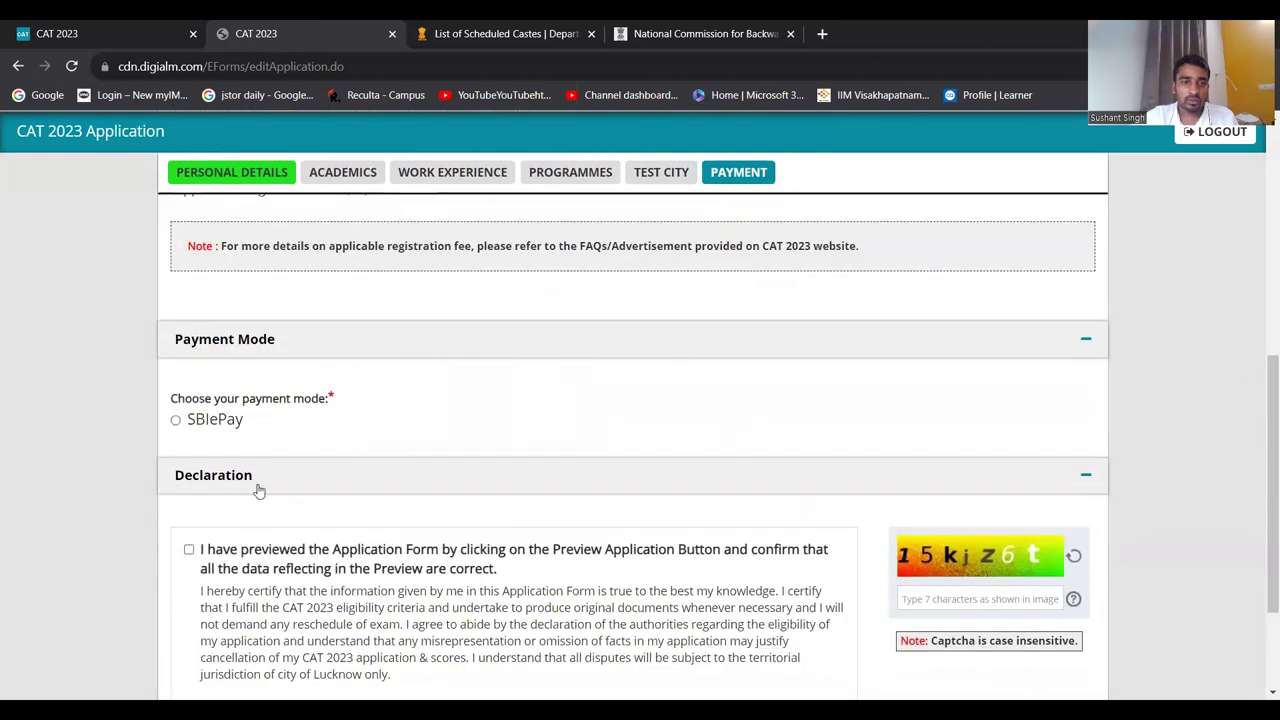
left_click(177, 421)
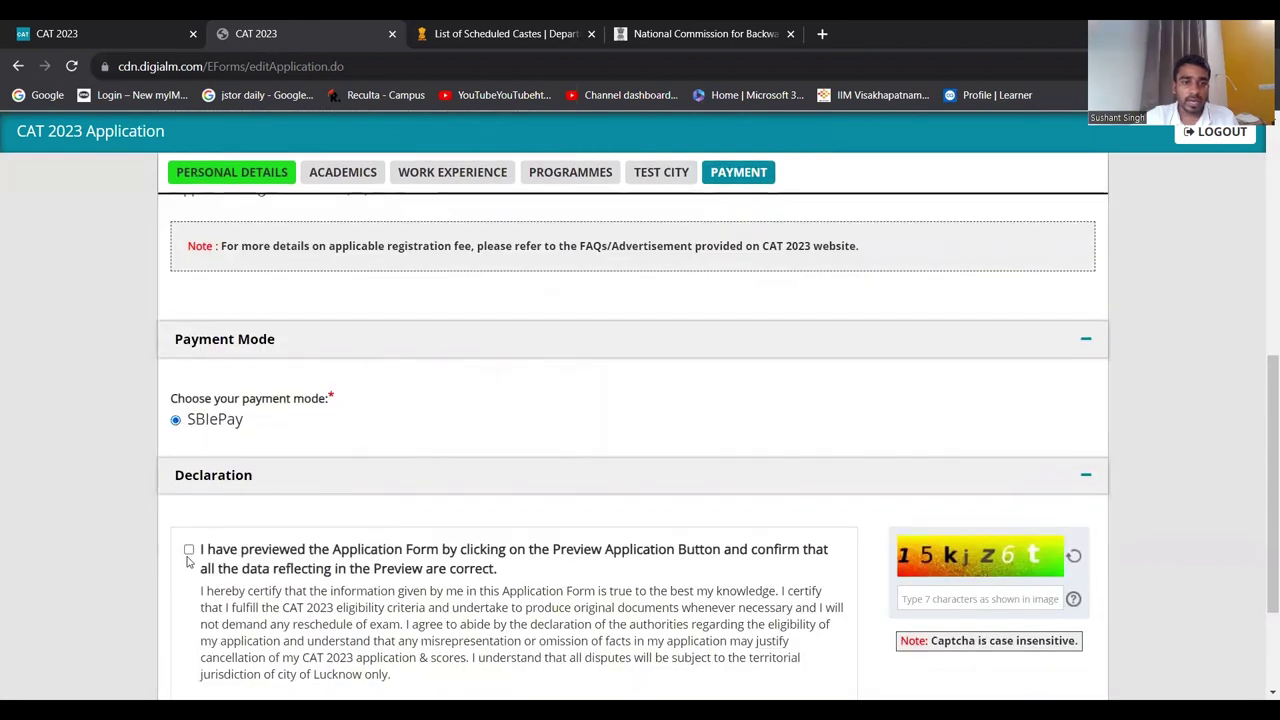
left_click(190, 551)
- Preview the full application, examine it from the personal details through the test city preferences and declaration, and close the preview
scroll(518, 562, "down", 2)
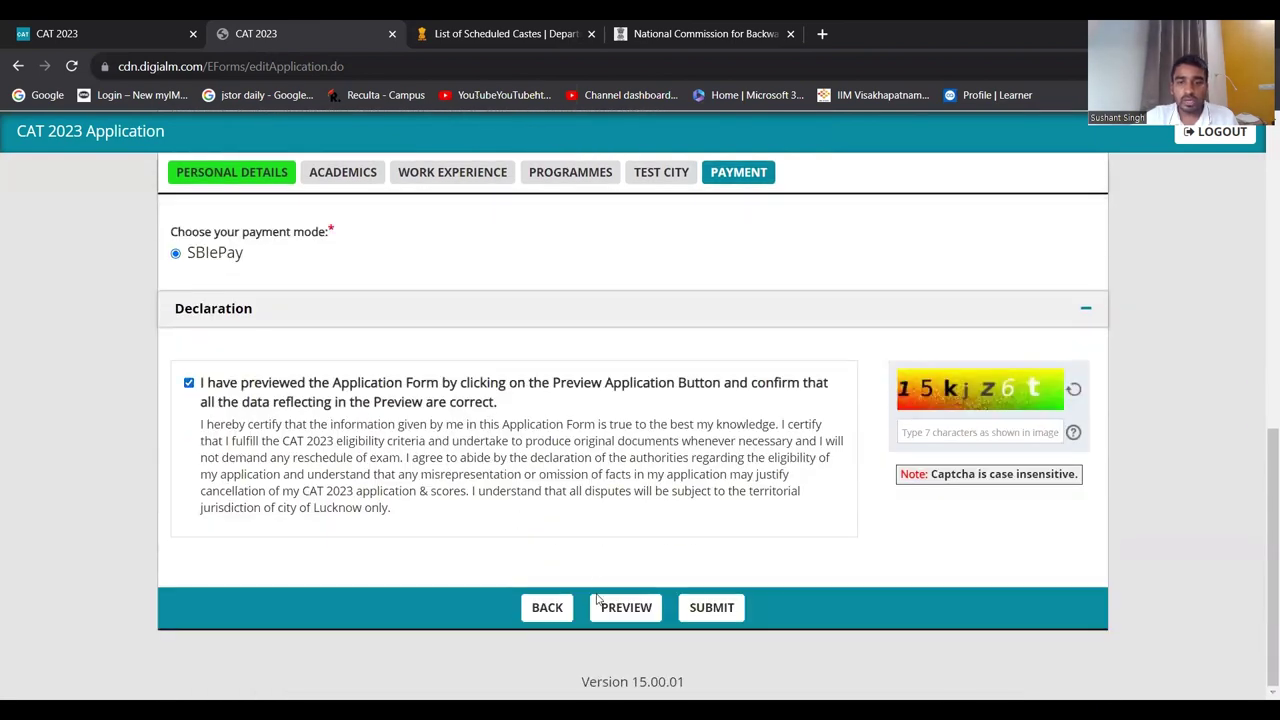
left_click(641, 608)
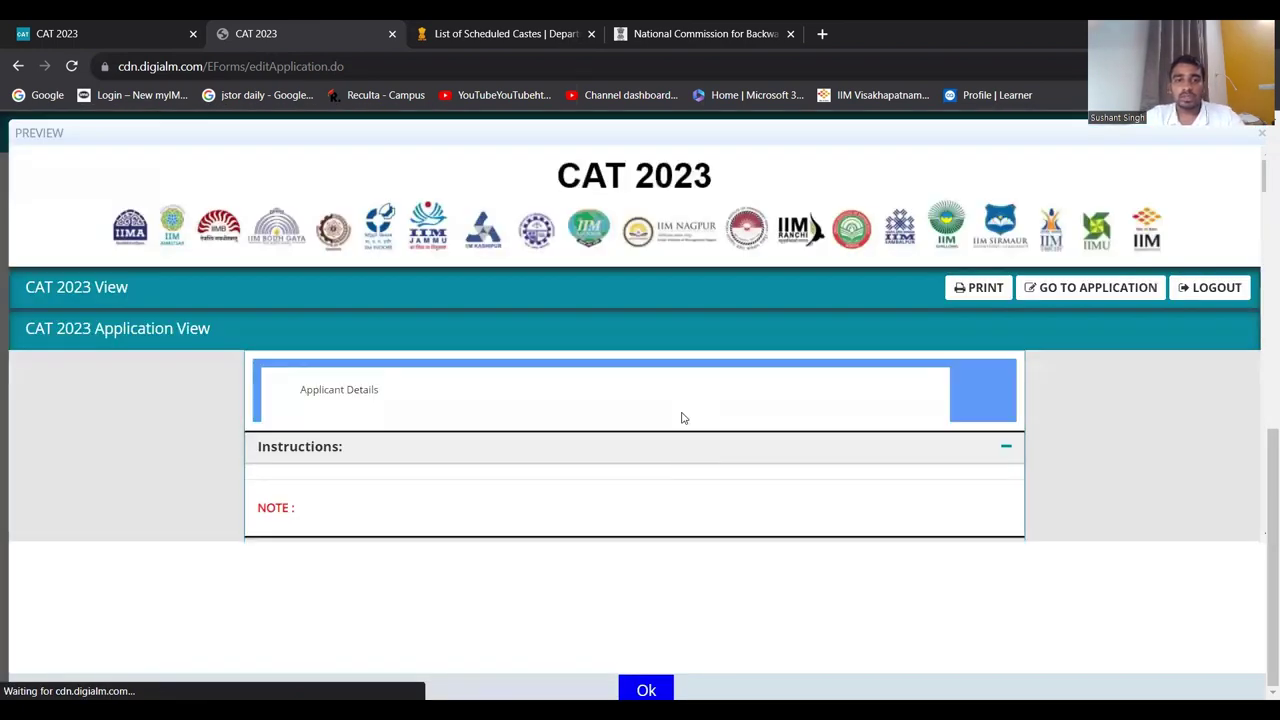
scroll(682, 418, "down", 7)
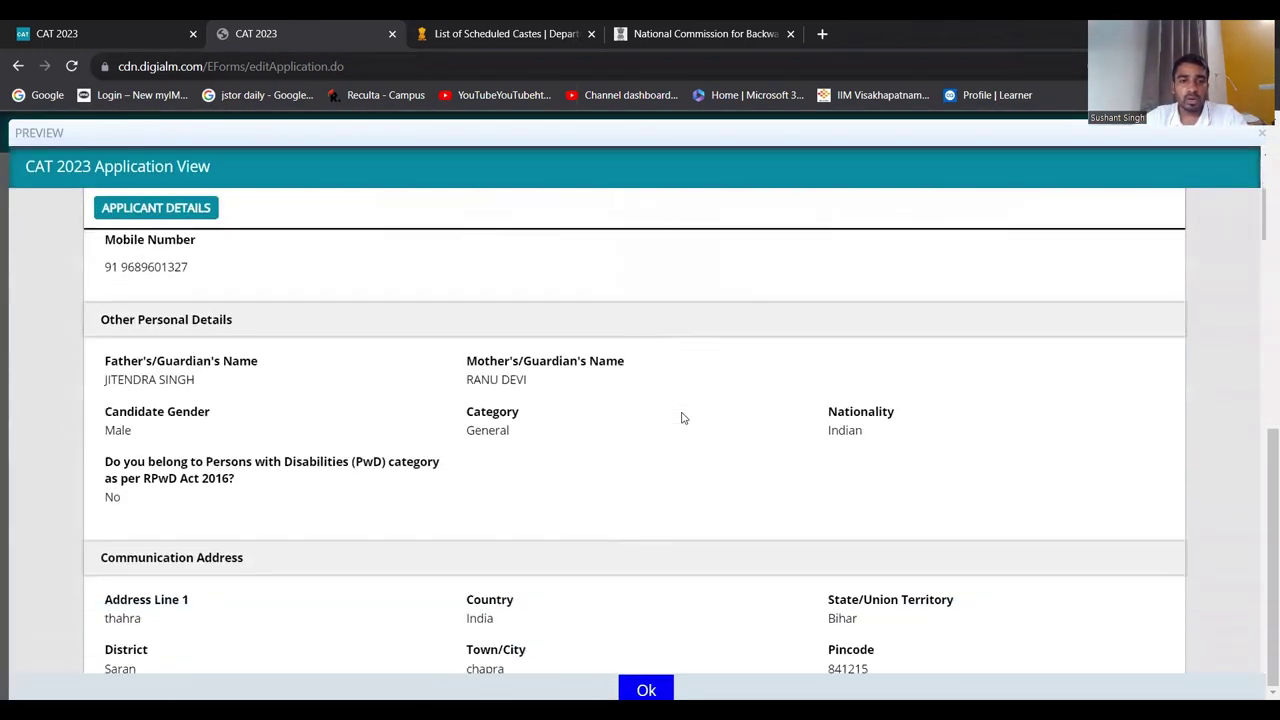
scroll(682, 418, "down", 10)
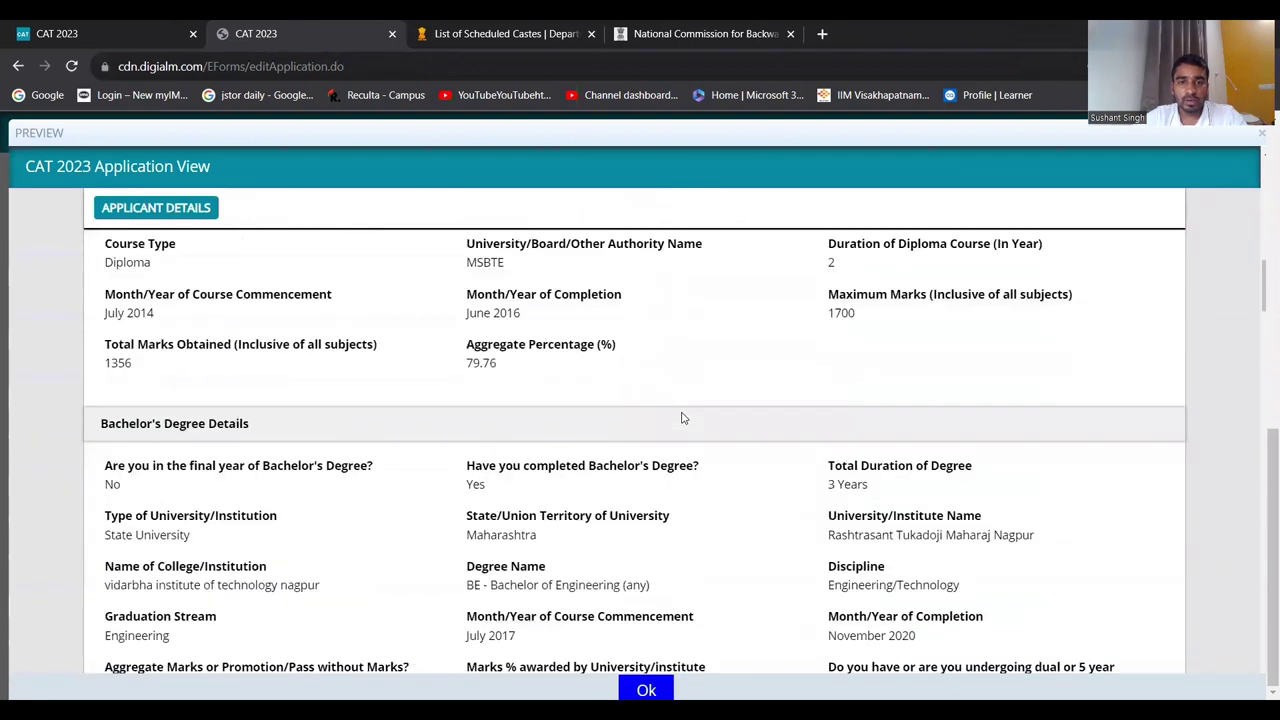
scroll(682, 418, "down", 10)
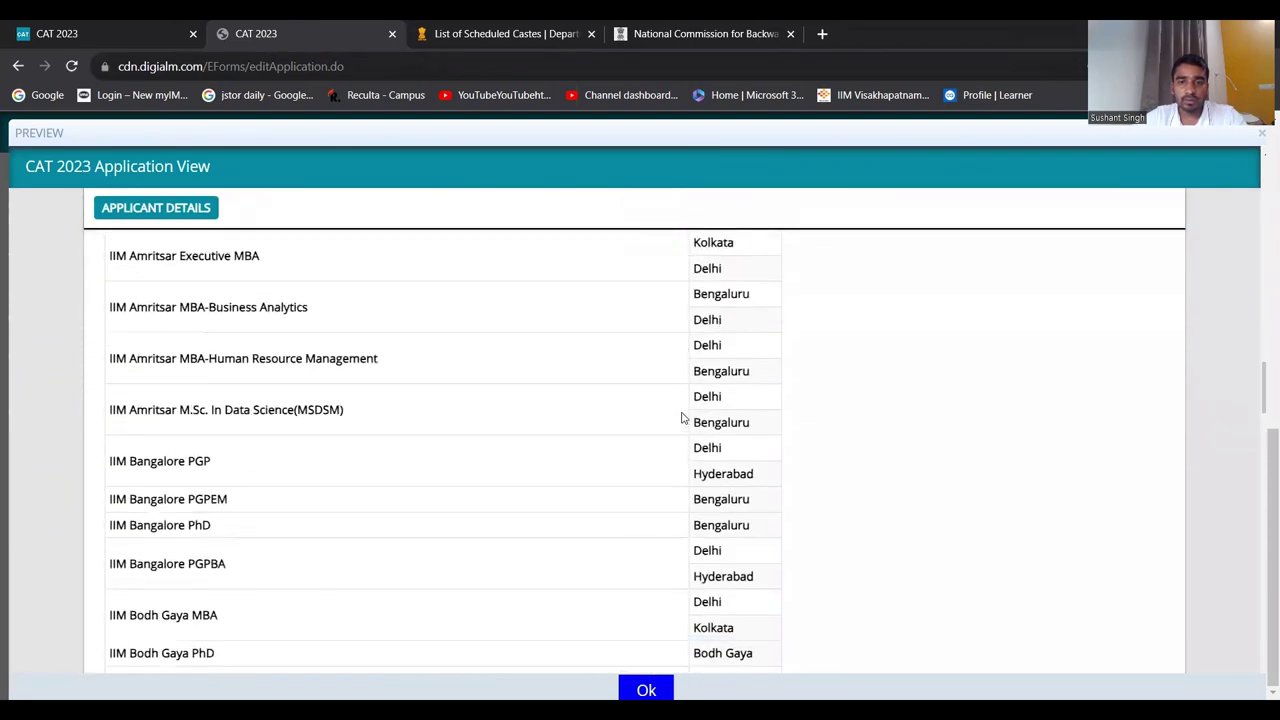
scroll(682, 418, "down", 8)
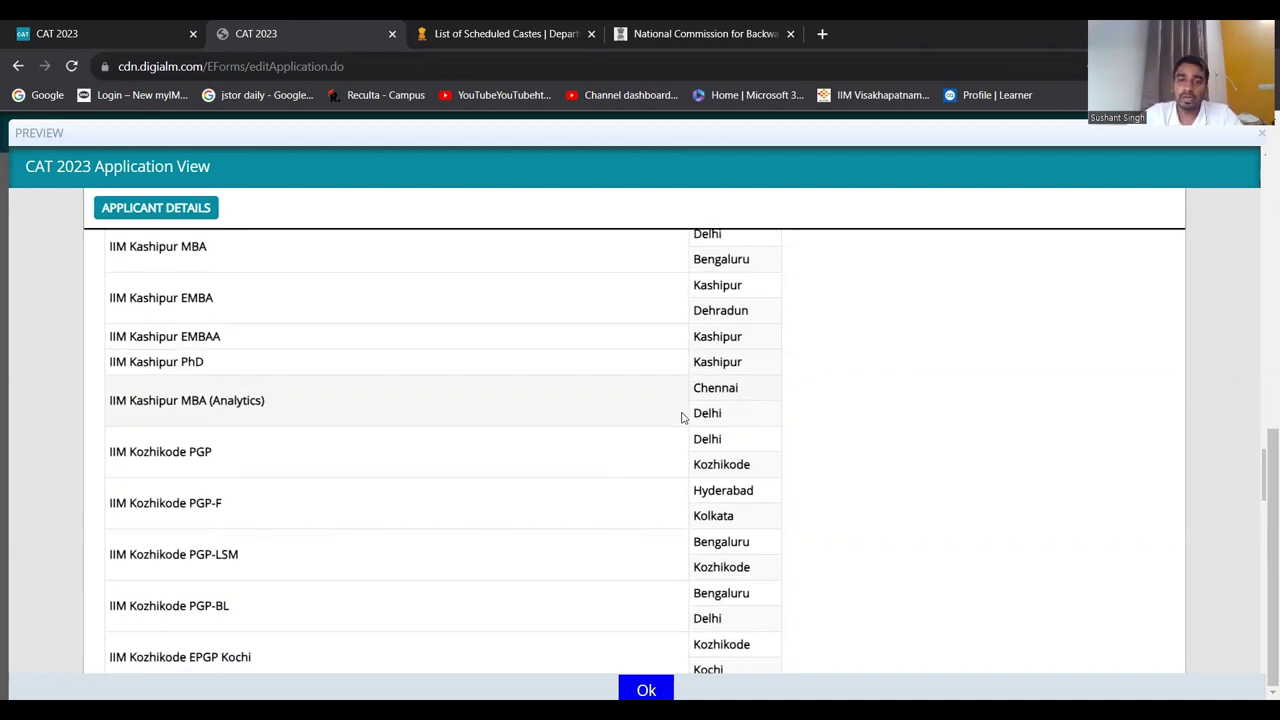
scroll(683, 418, "down", 20)
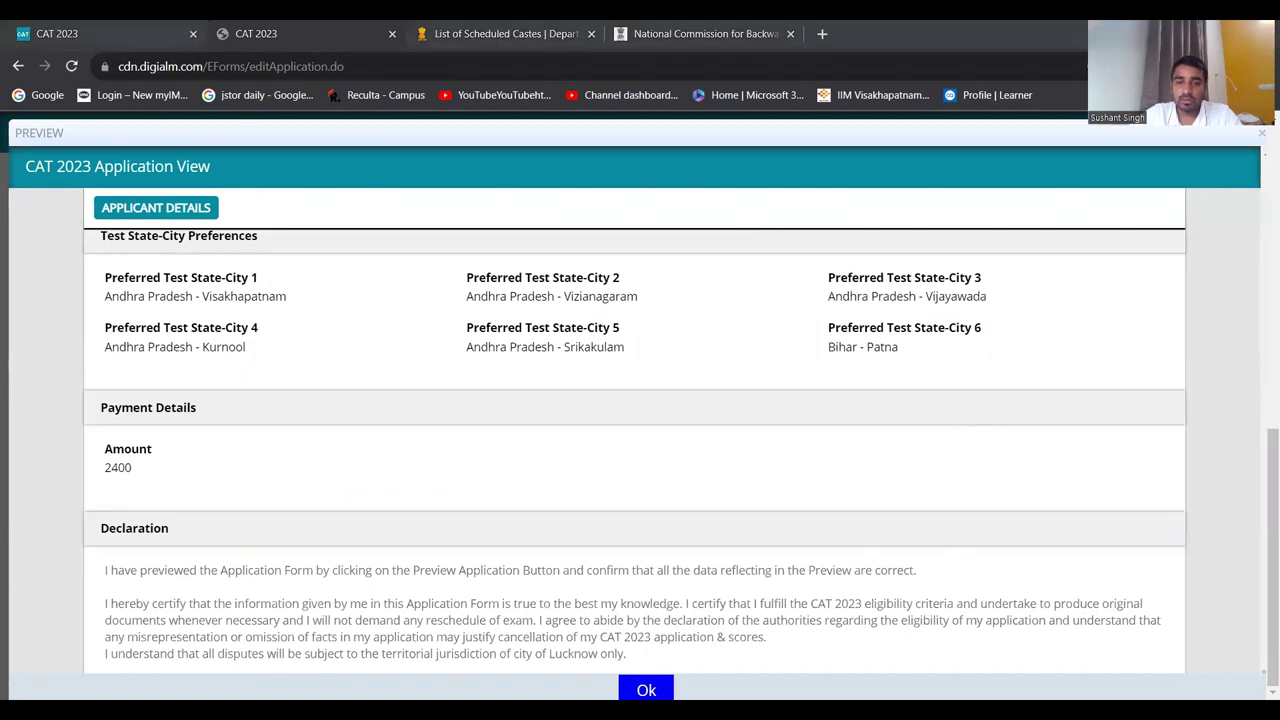
key("Escape")
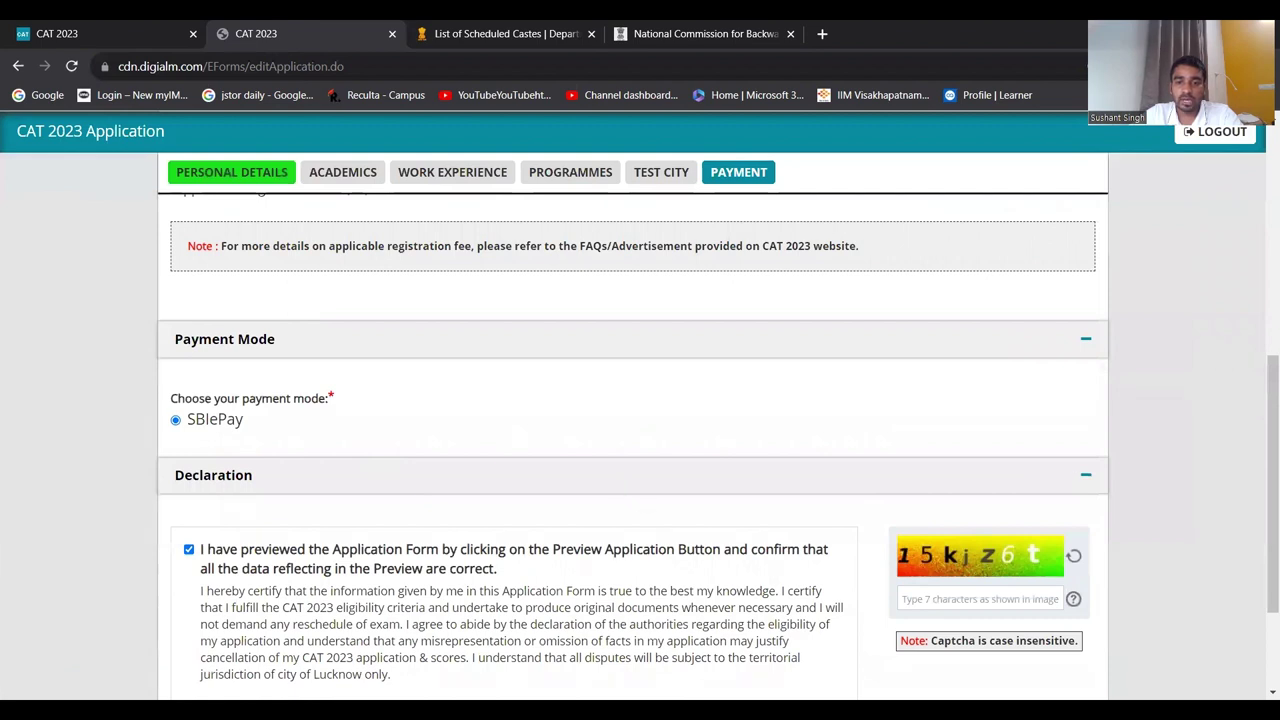
- Review the registration fee, payment mode and declaration once more, and activate the captcha entry field
scroll(614, 580, "down", 2)
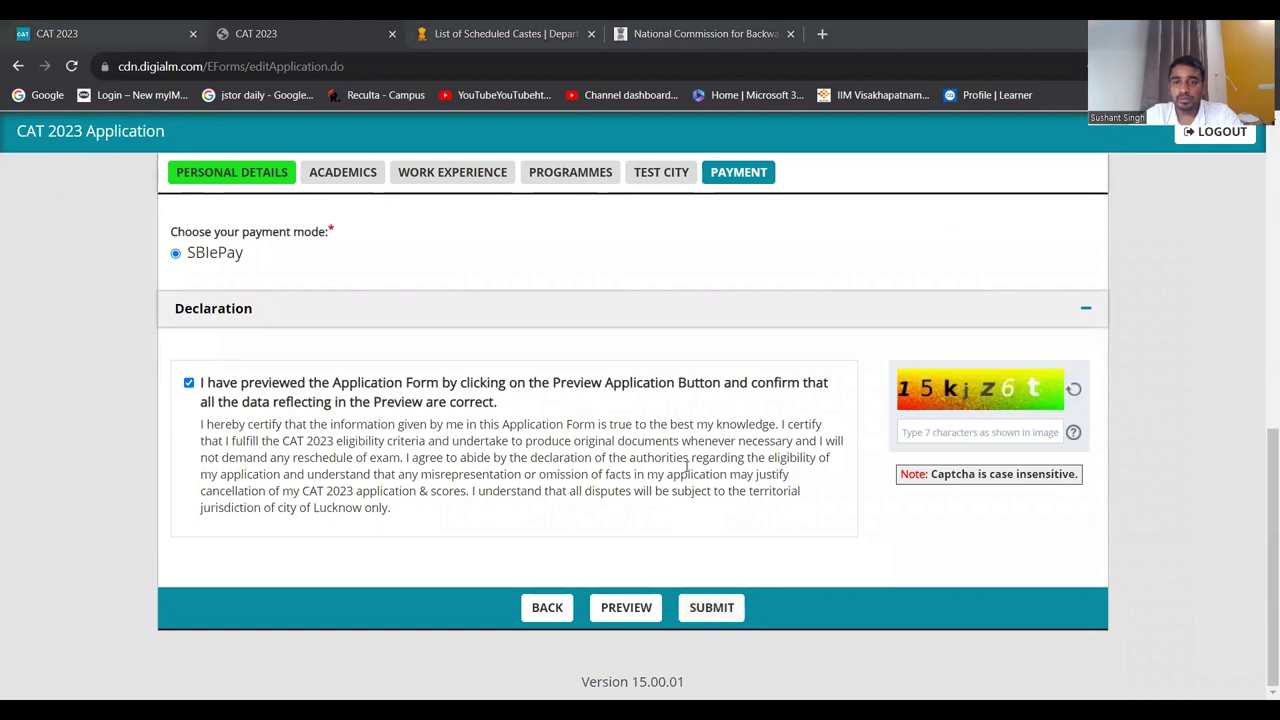
scroll(686, 466, "up", 5)
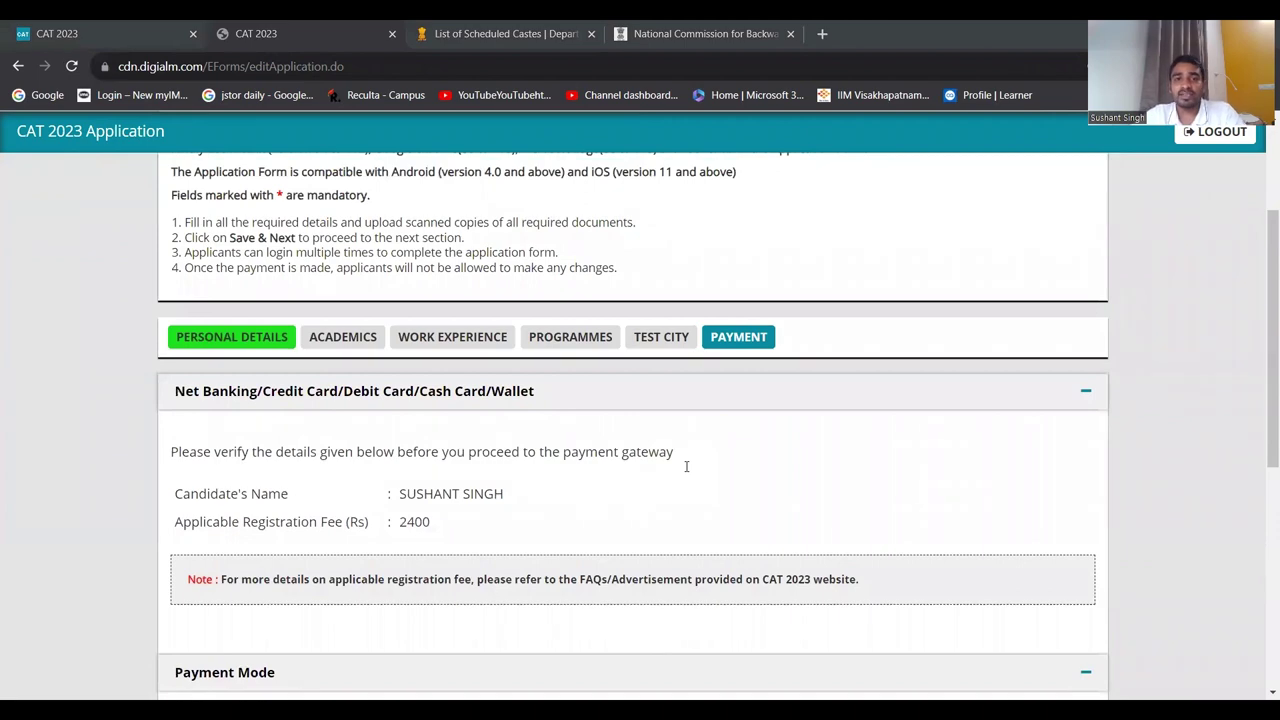
scroll(686, 466, "up", 1)
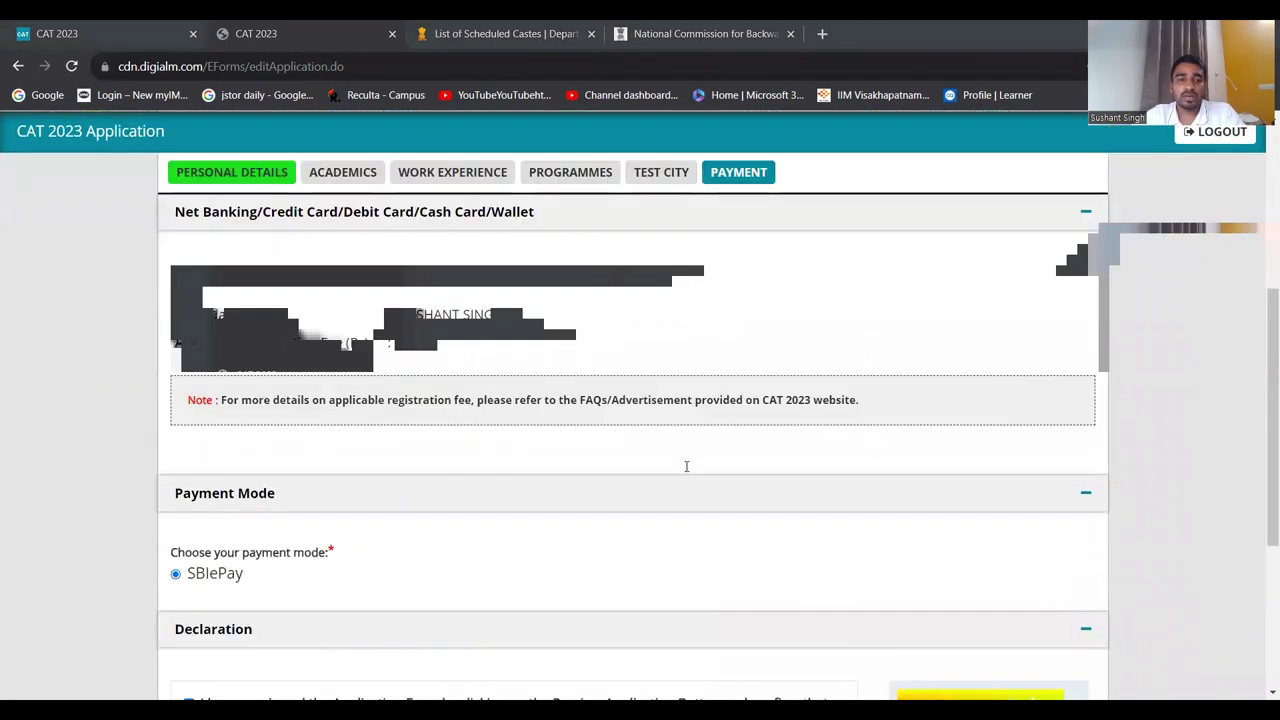
scroll(686, 466, "down", 3)
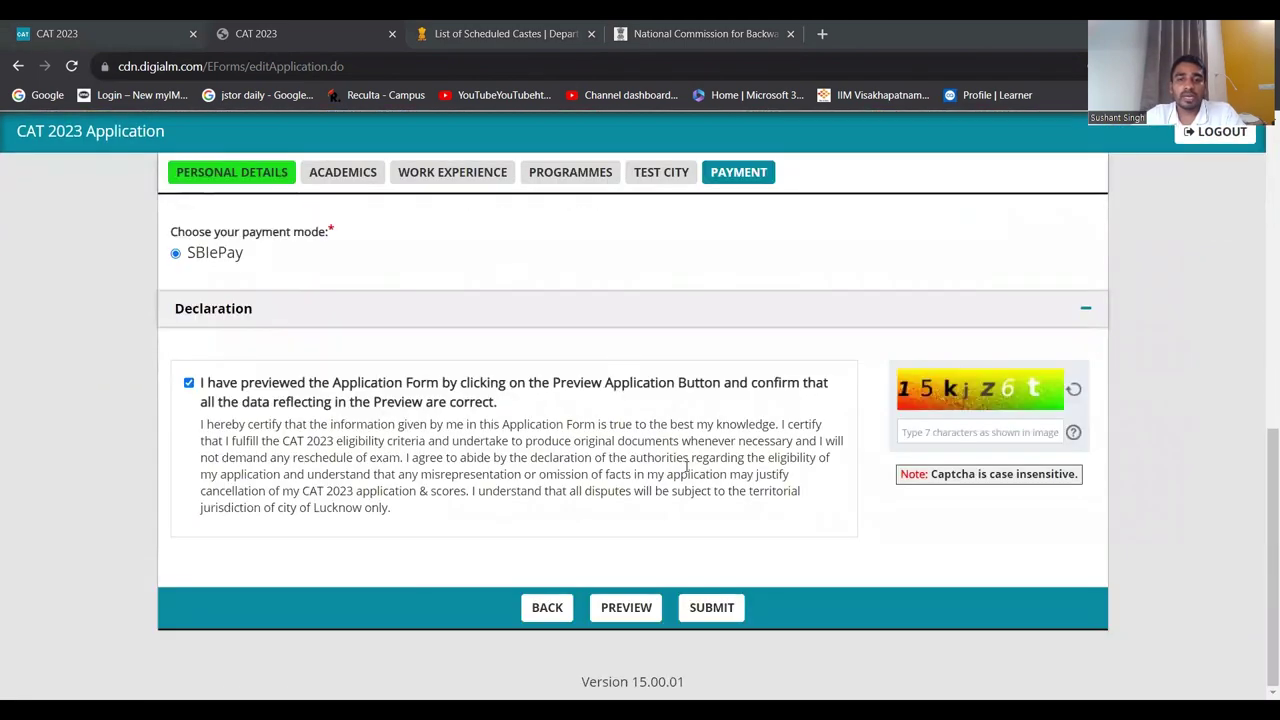
left_click(933, 428)
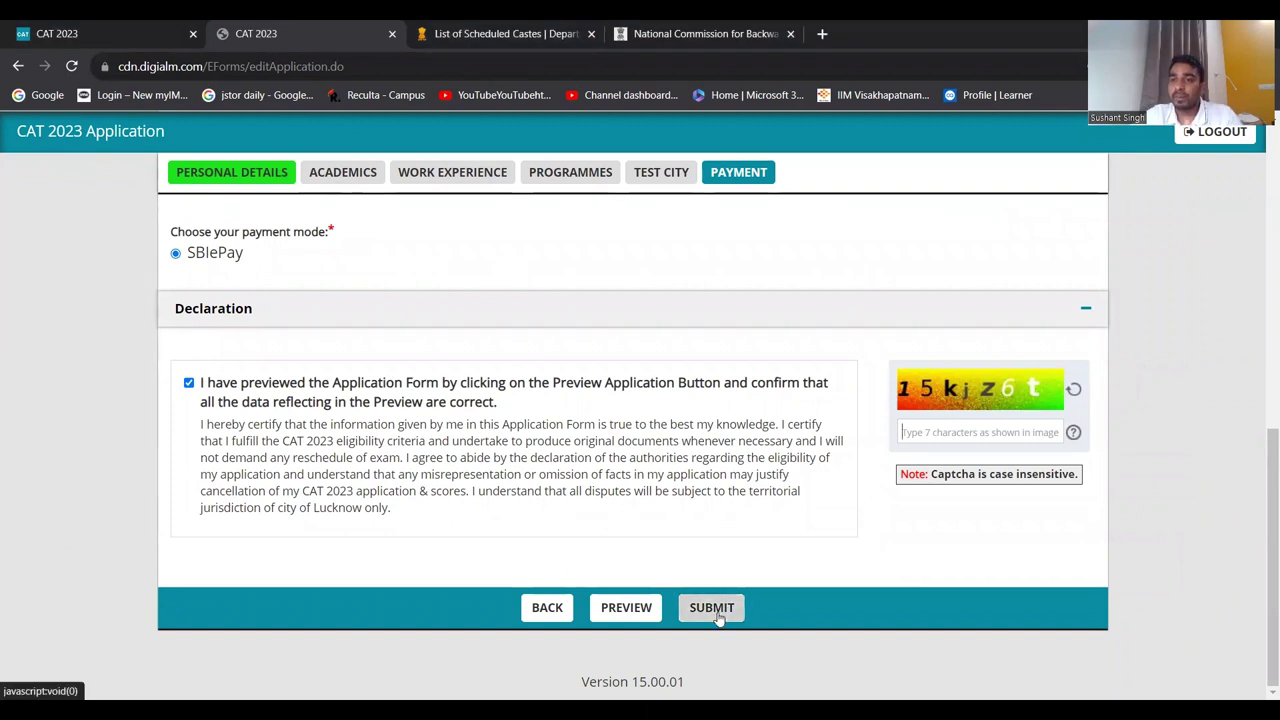